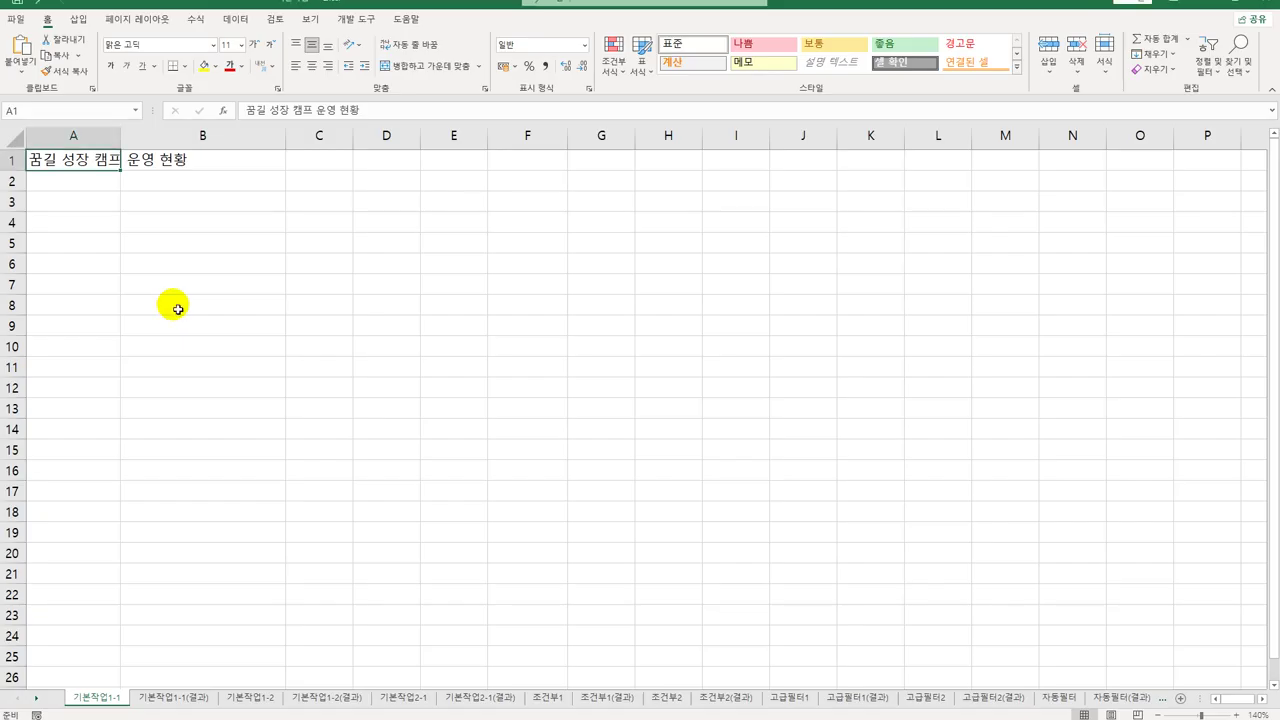
- Select the range A3:G11 and enter the header 프로그램코드 in cell A3
click(91, 210)
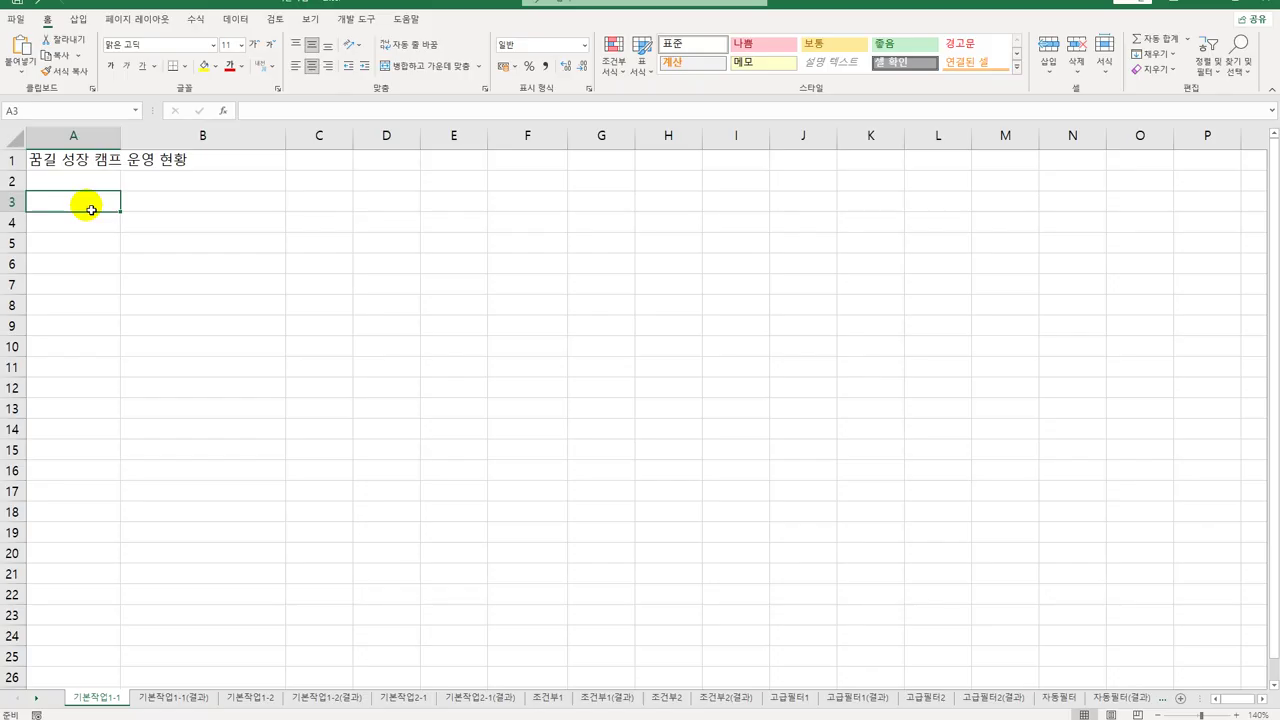
drag(91, 210, 591, 366)
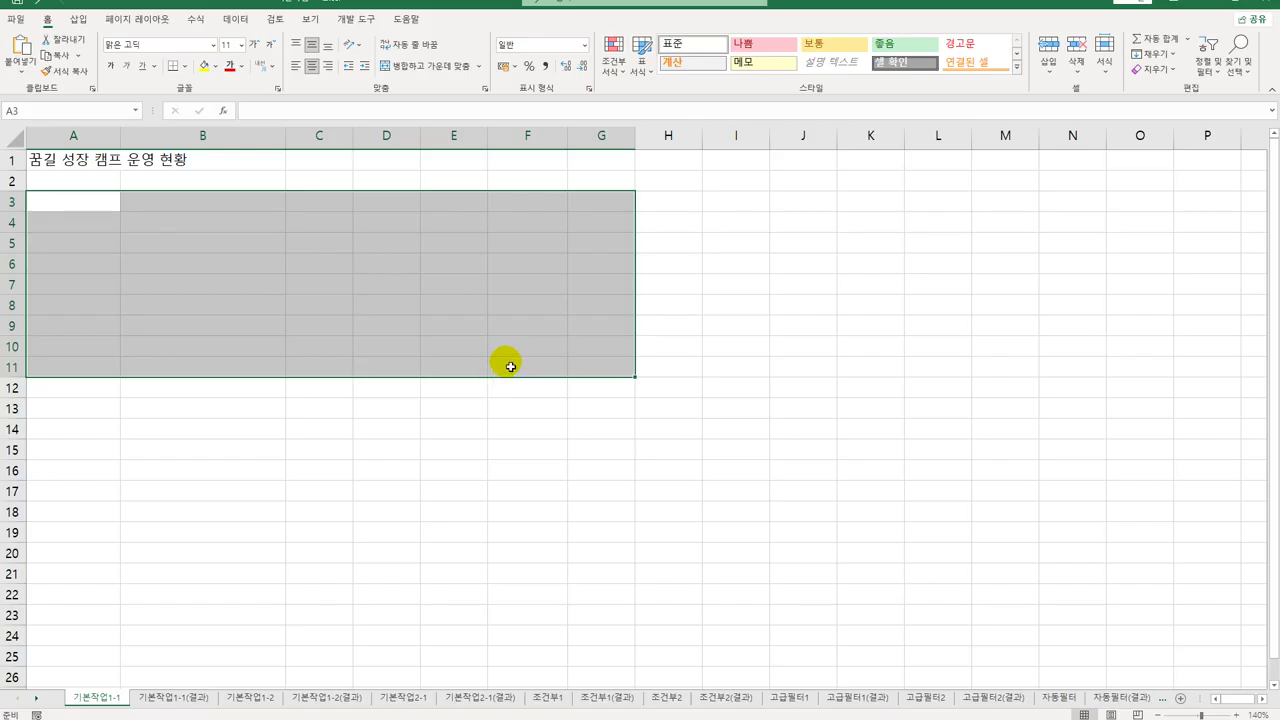
text(프로)
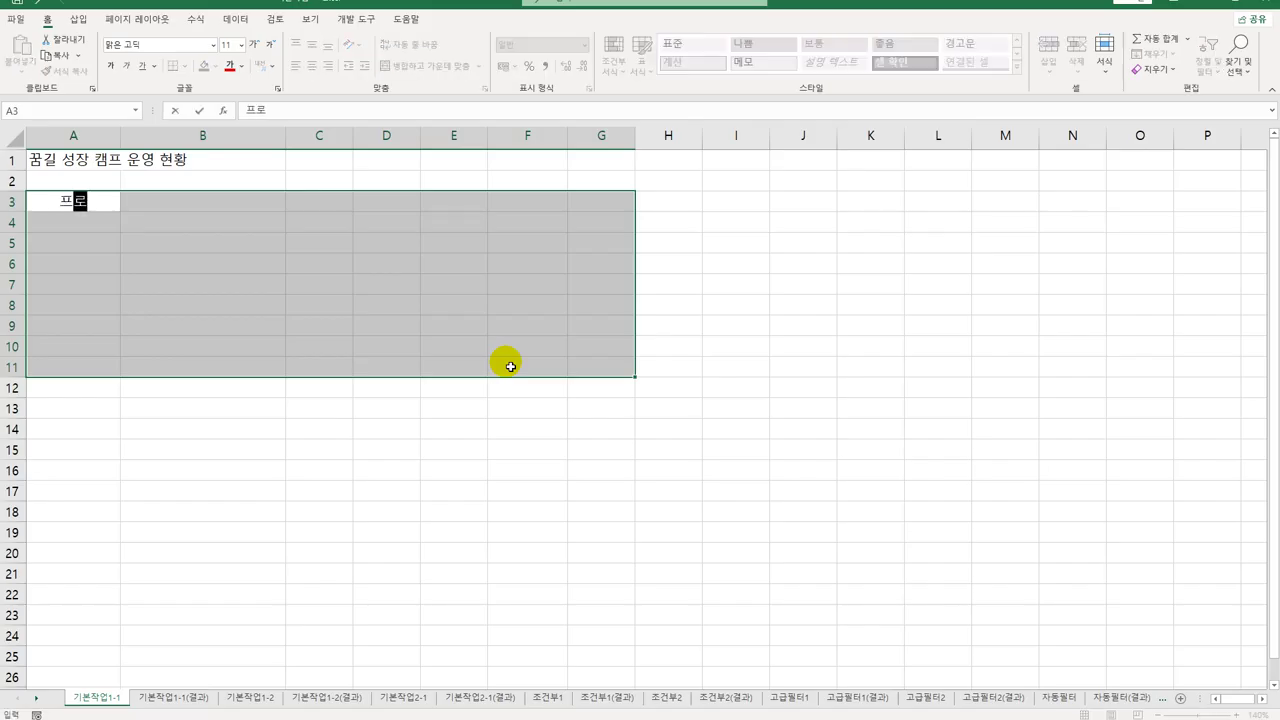
text(그램코드)
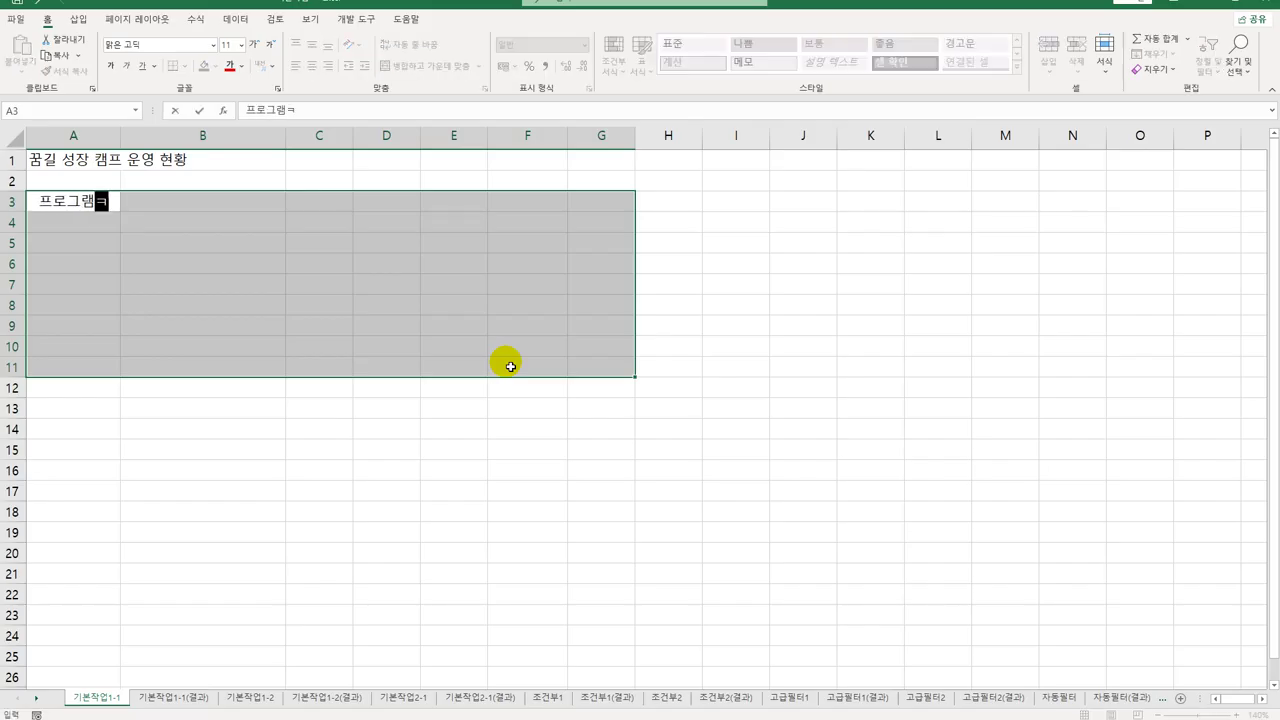
key(Return)
- Enter the program code SS-111 in cell A4, keeping the range A3:G11 selected
text(ㄴ)
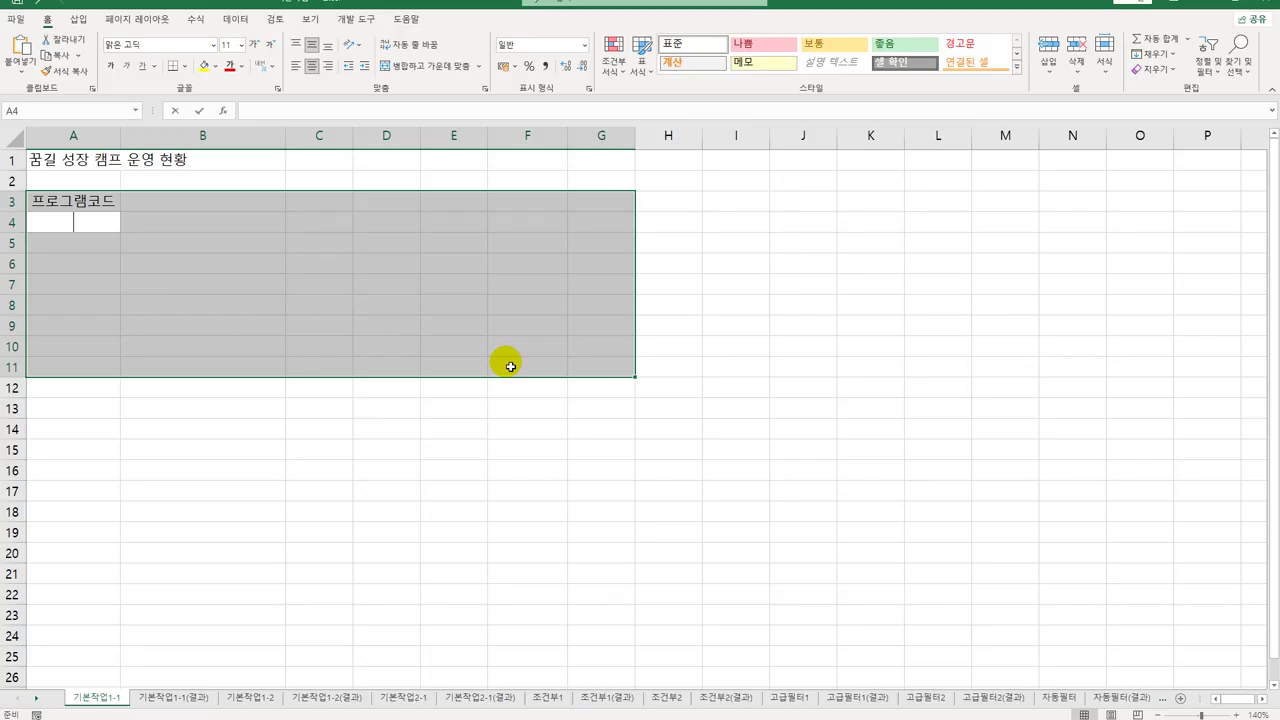
key(BackSpace)
key(Hangul)
text(SS-111)
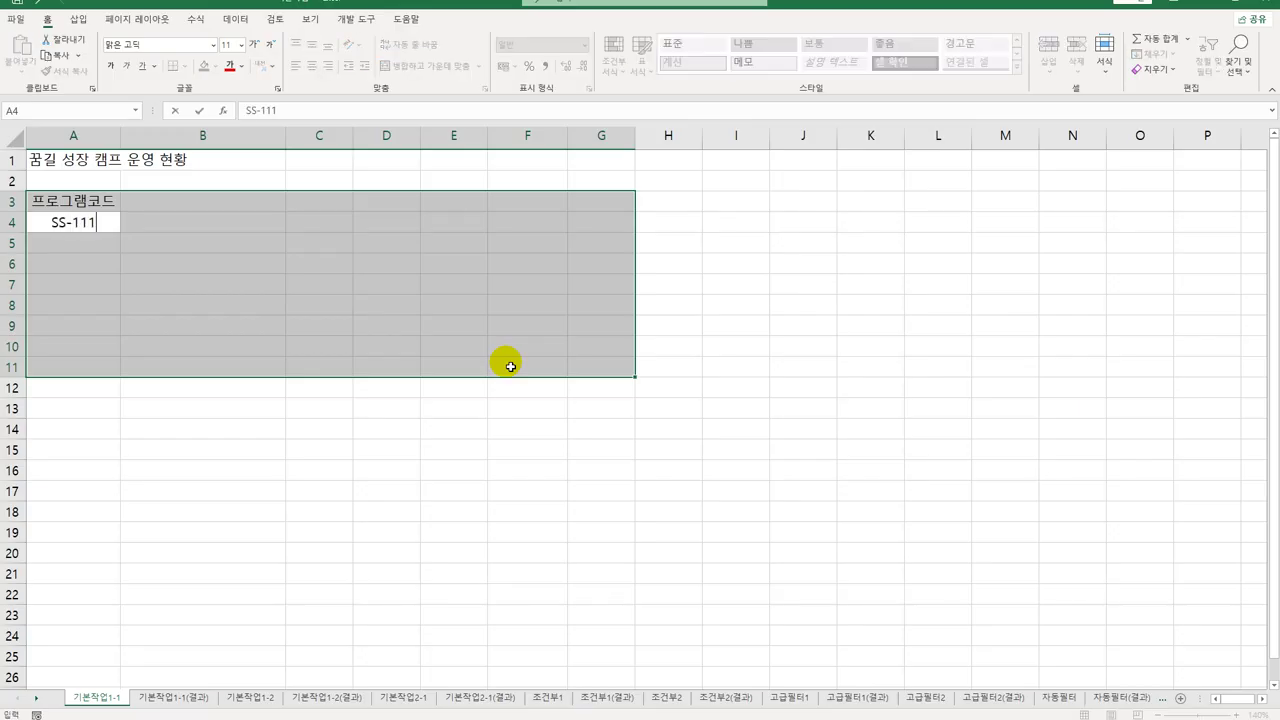
key(Return)
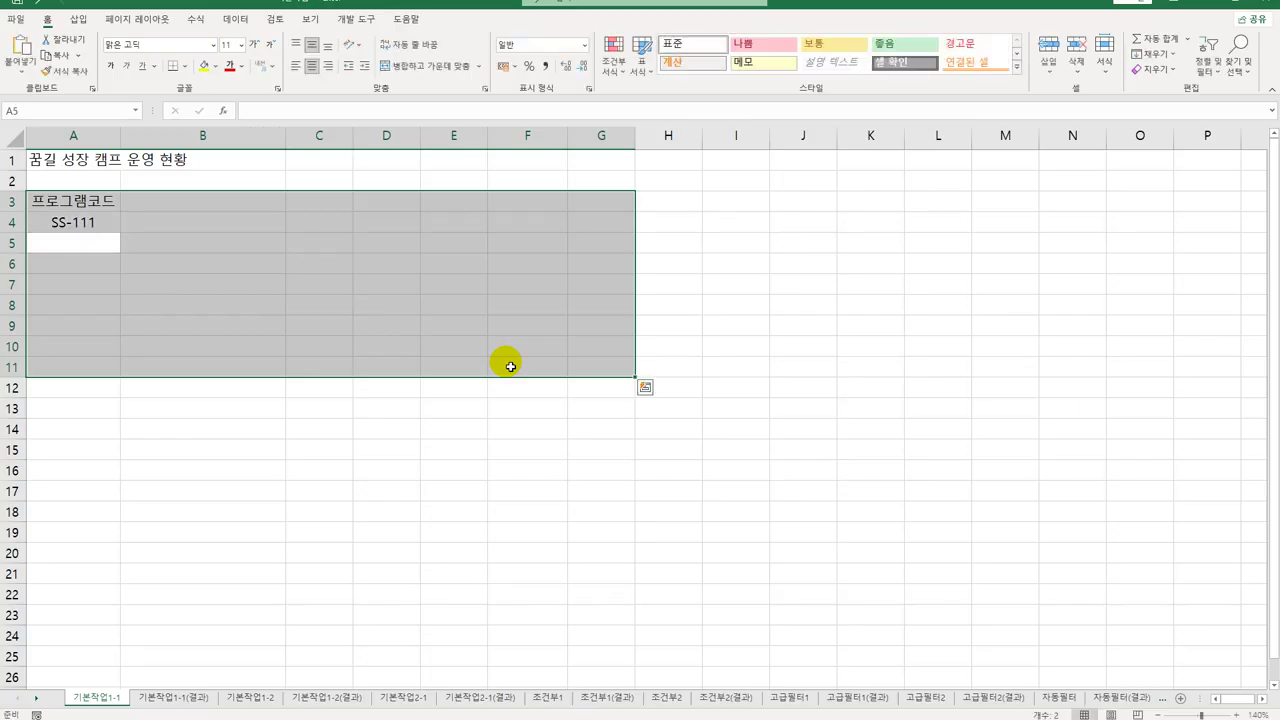
- Step the active cell down columns A and B within the selected range, and finish with only cell B3 selected
key(Return)
key(Return)
key(Return)
key(Return)
key(Return)
key(Return)
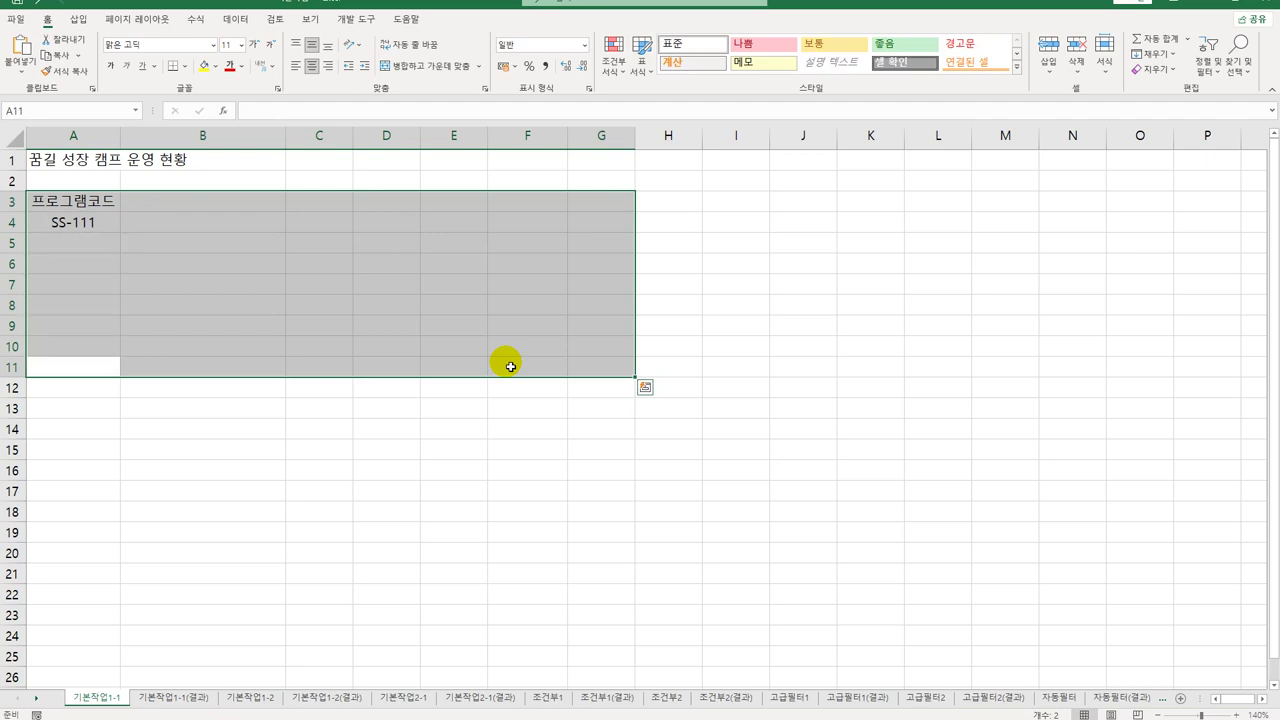
key(Return)
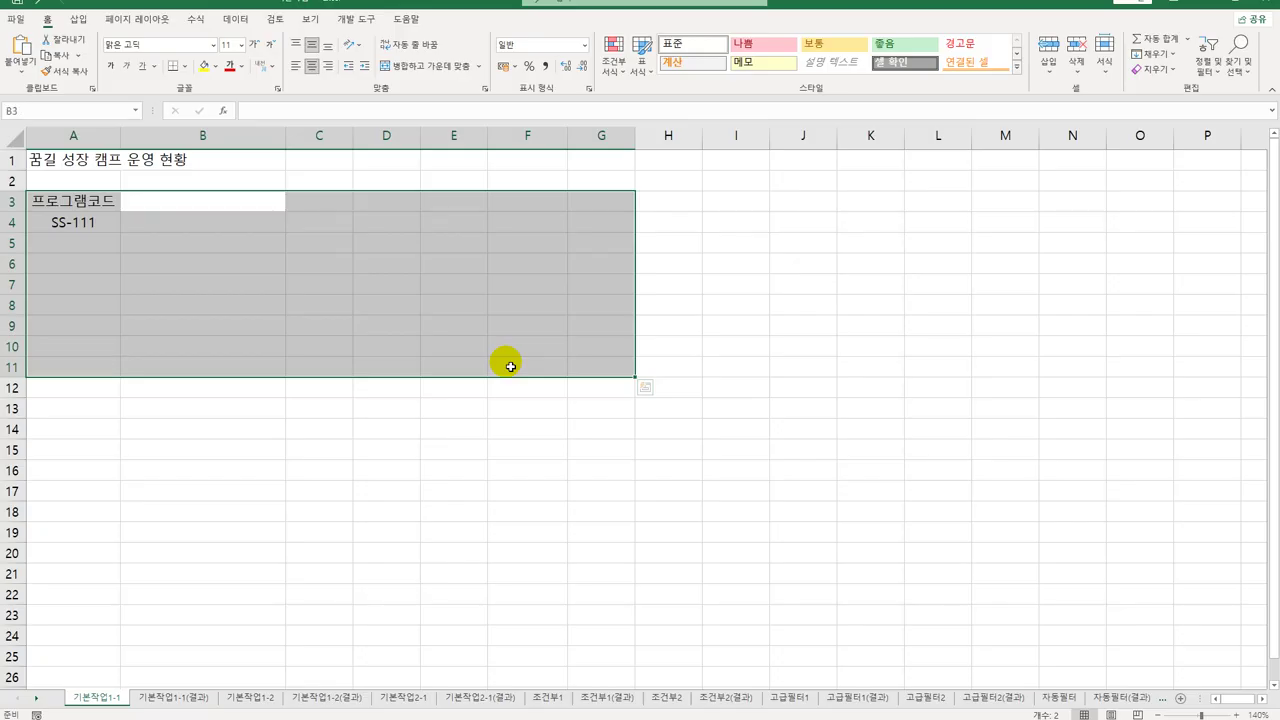
key(Return)
key(Return)
key(Return)
key(Return)
key(Return)
key(Return)
key(Return)
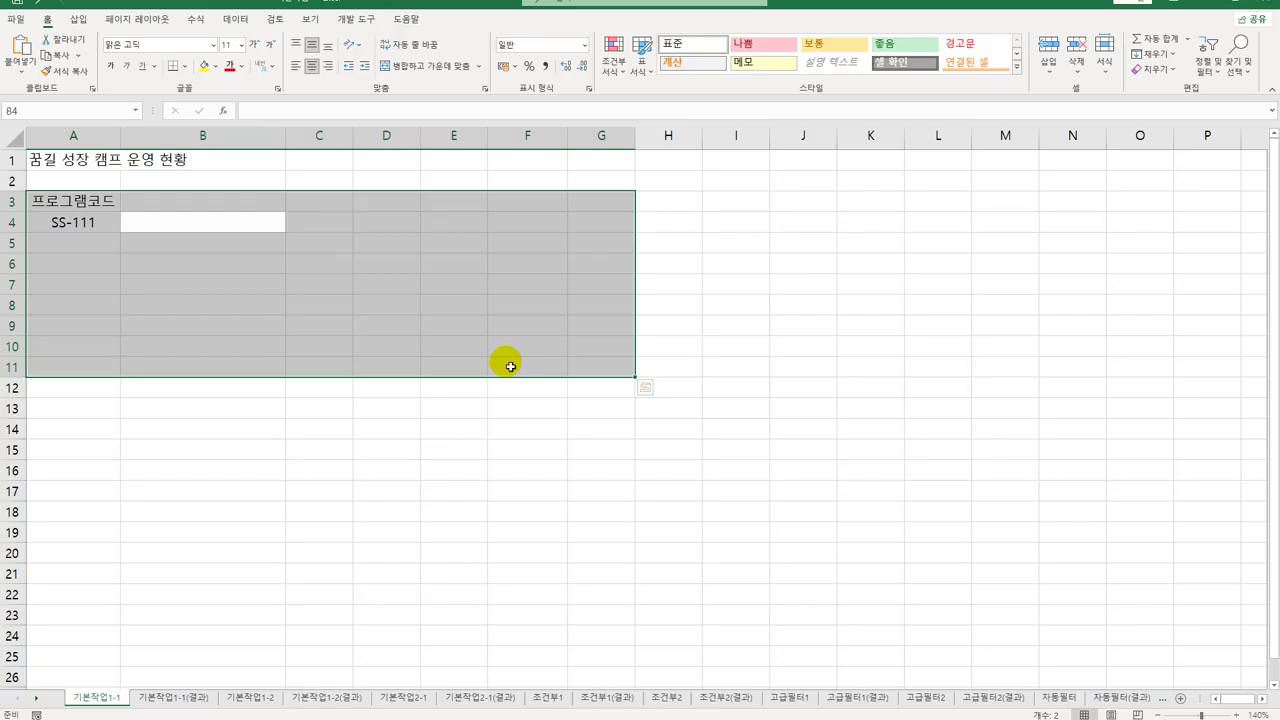
key(Return)
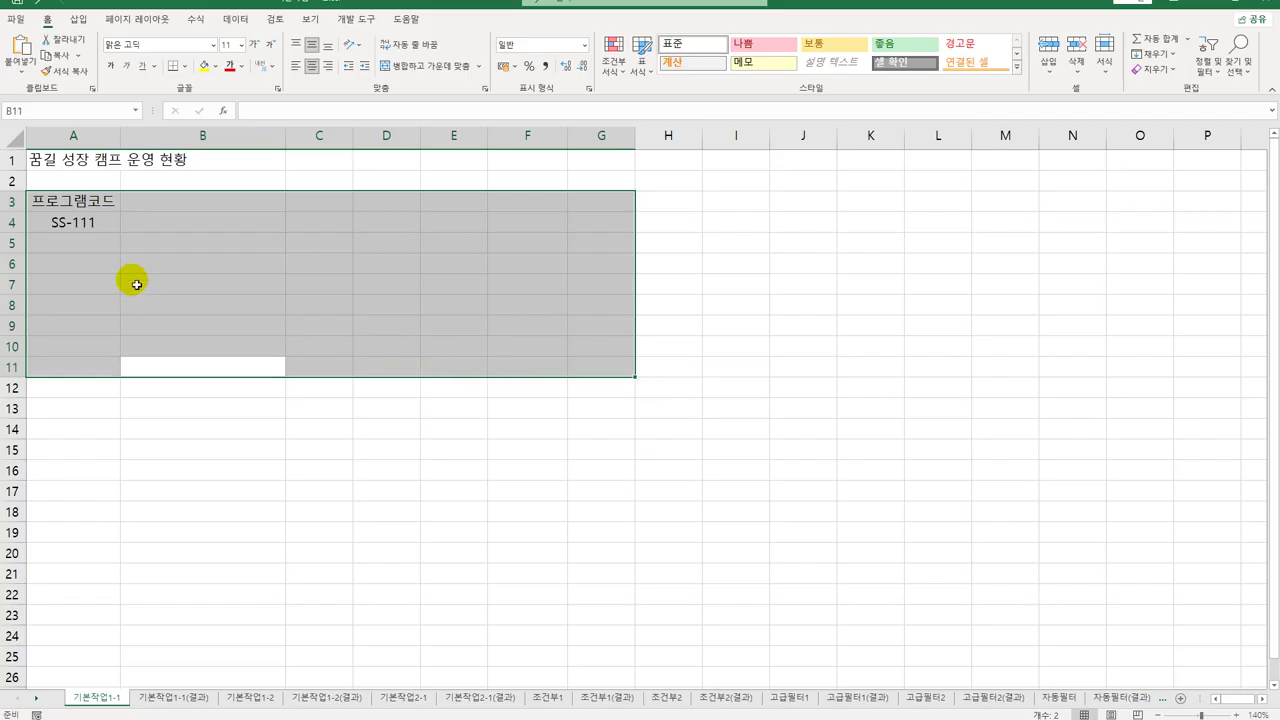
click(183, 205)
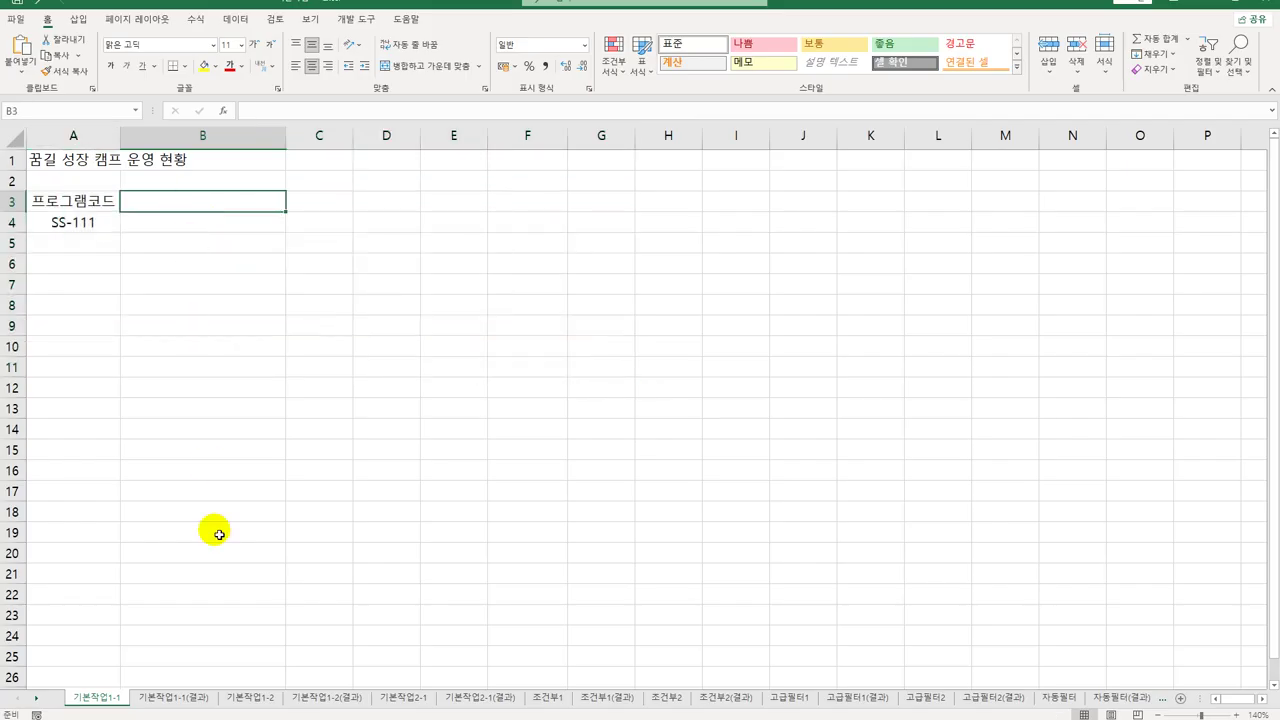
- Examine the completed tables on sheets 기본작업1-1(결과) and 기본작업1-2(결과), and return to the blank sheet 기본작업1-2
click(176, 702)
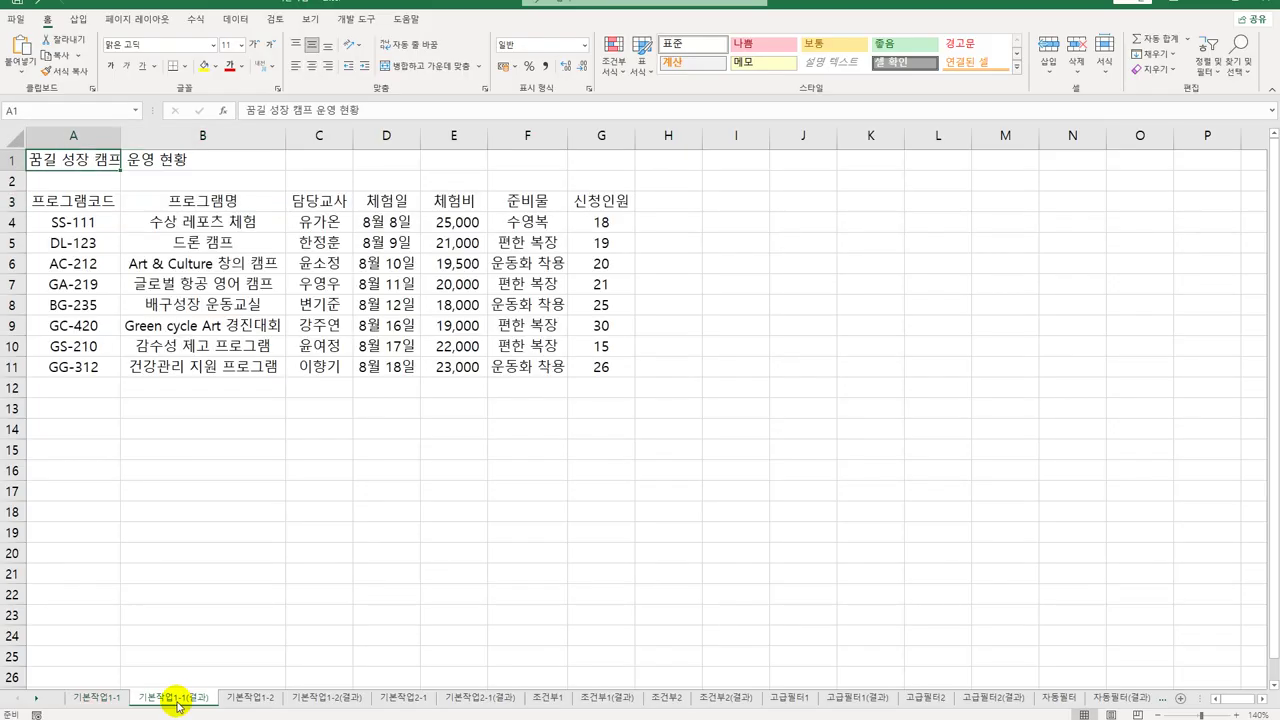
click(258, 702)
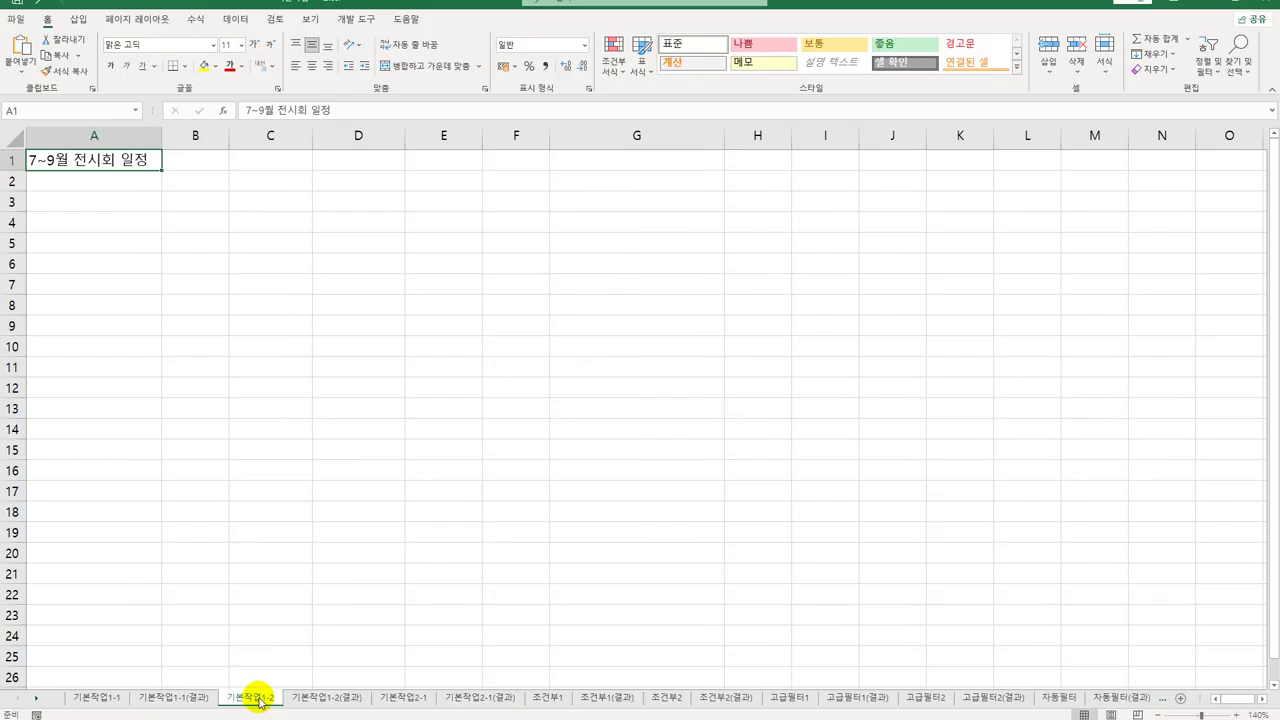
click(321, 698)
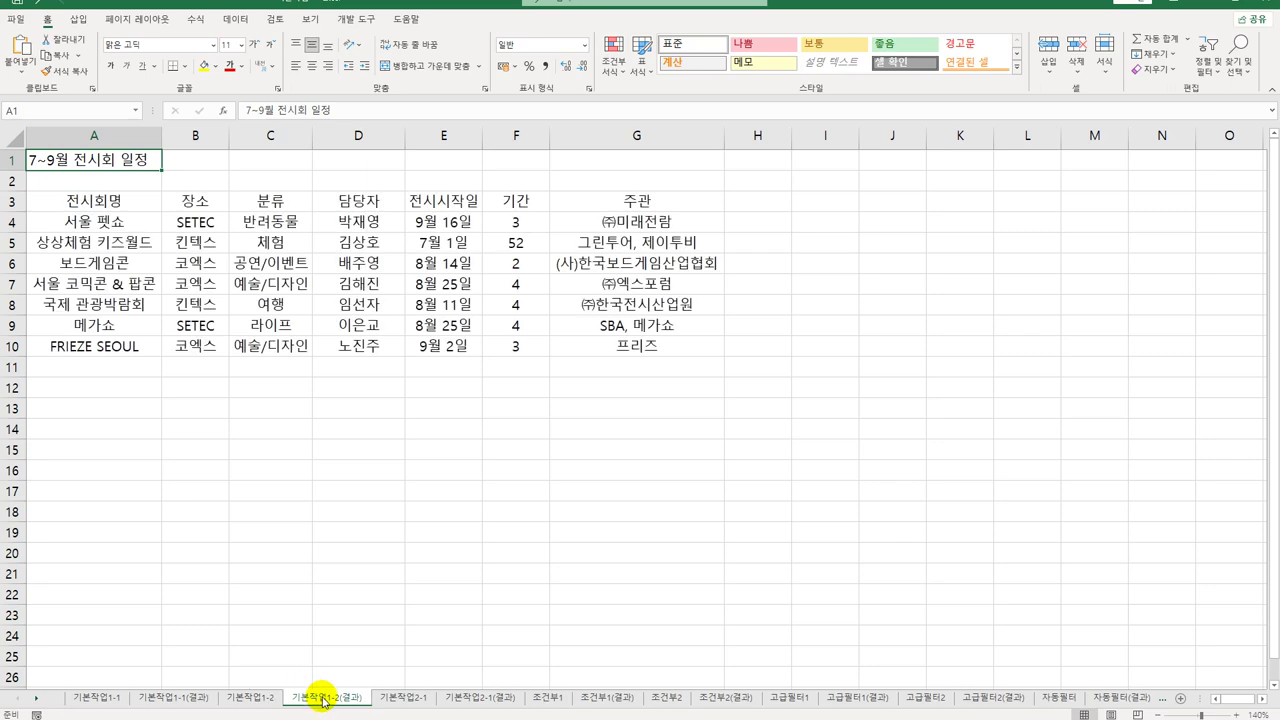
click(252, 698)
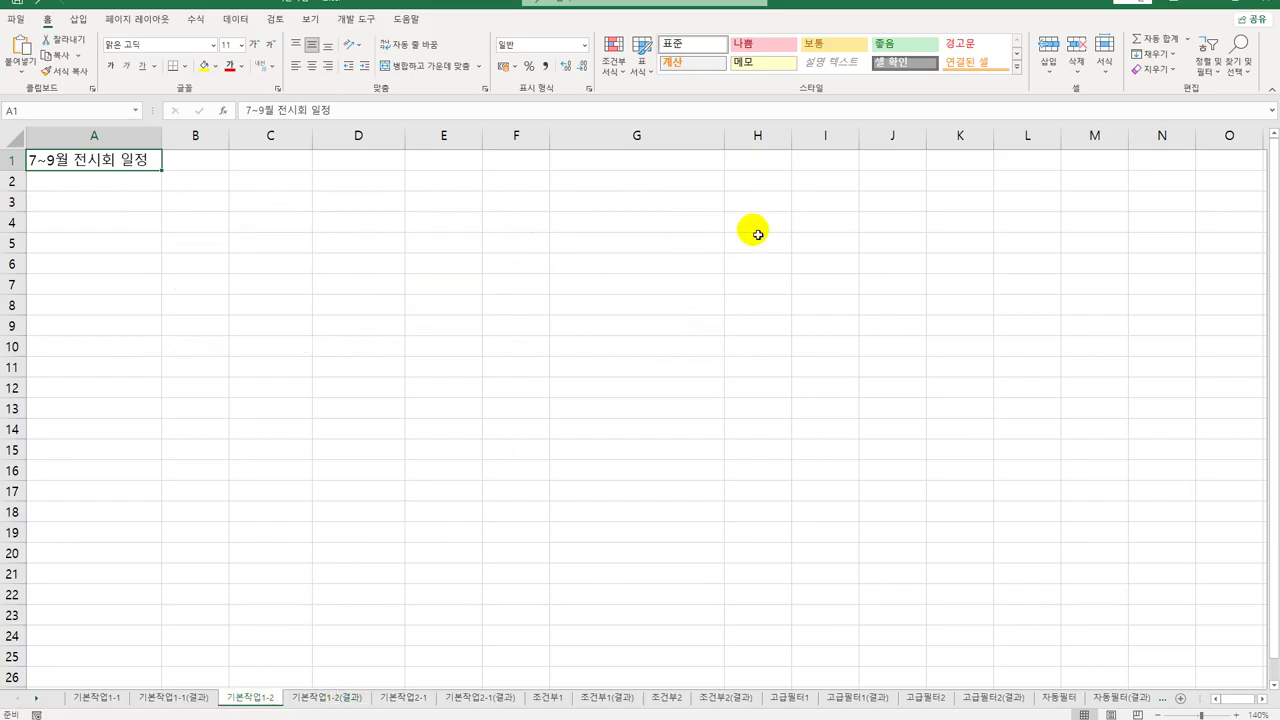
click(811, 229)
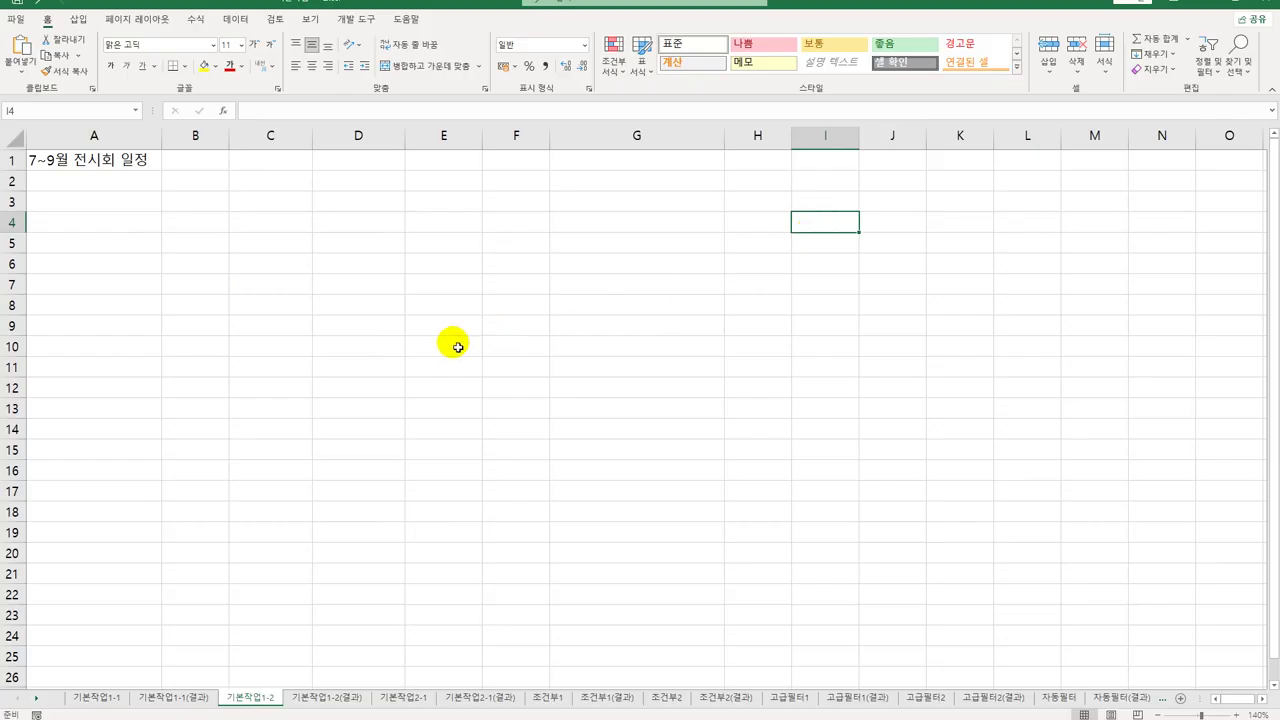
- Select the range A3:G10 and advance the active cell down column A and on into column B
click(105, 205)
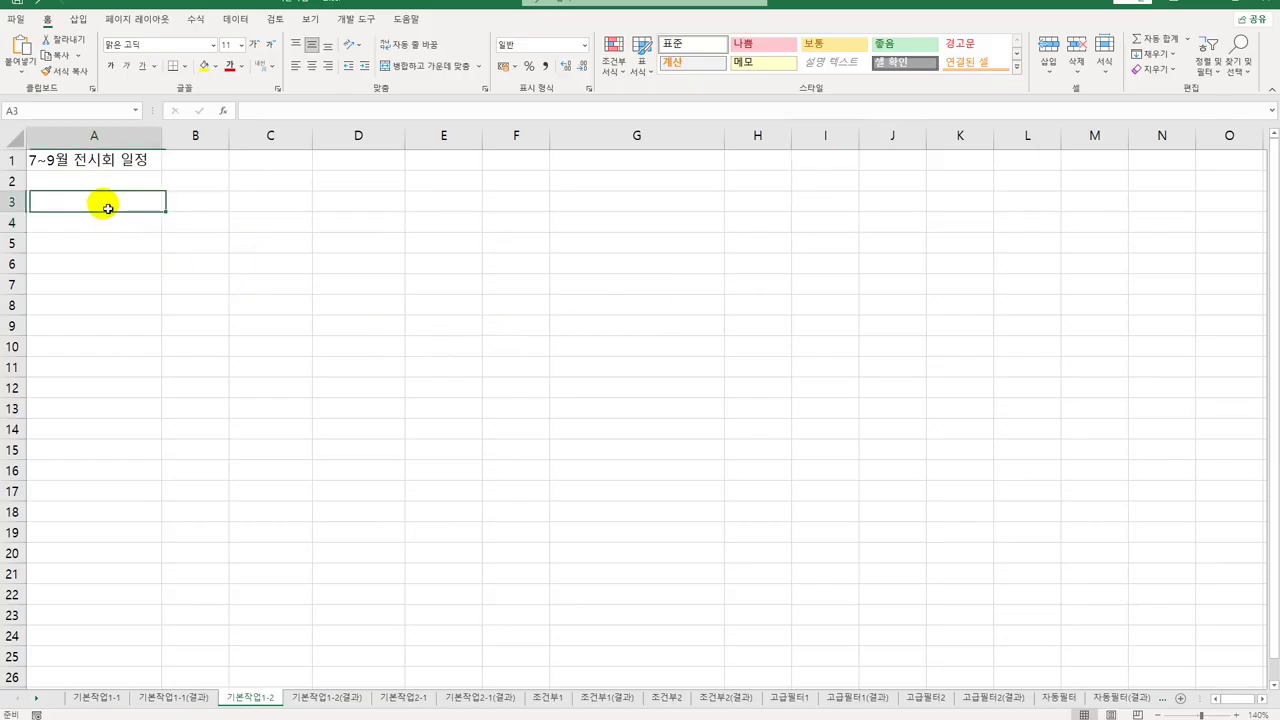
drag(108, 208, 623, 351)
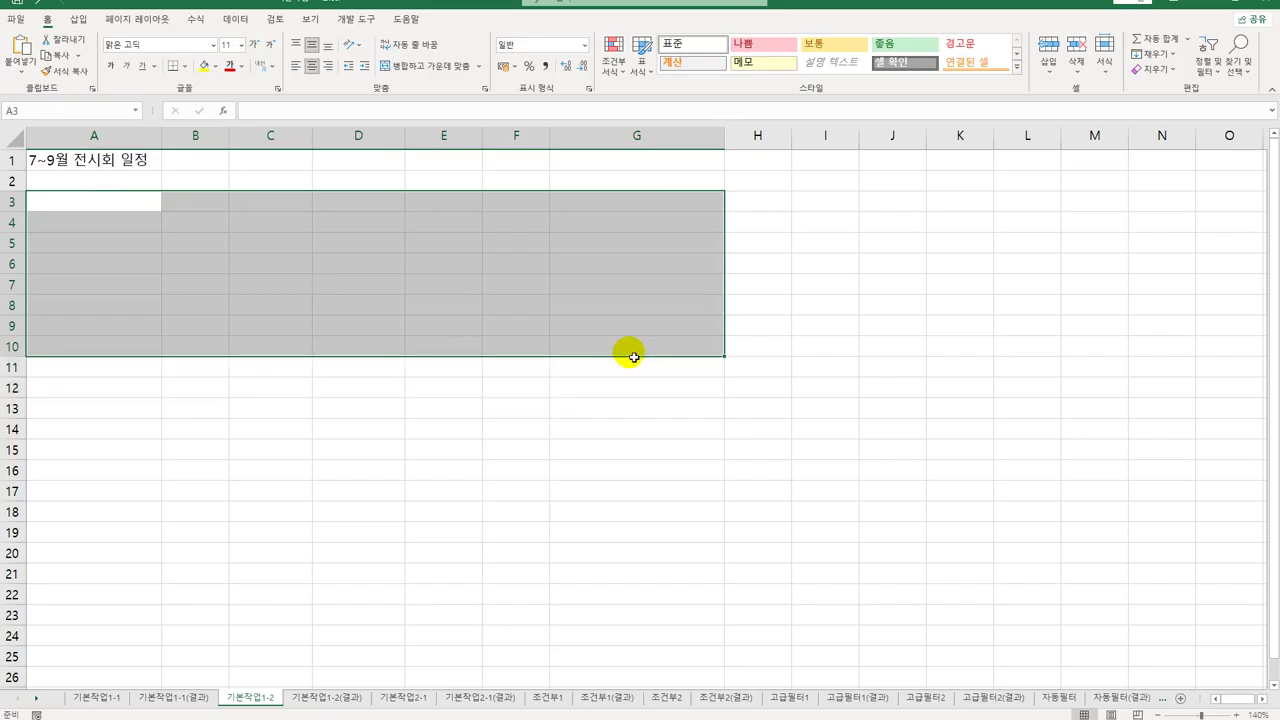
key(Return)
key(Return)
key(Return)
key(Return)
key(Return)
key(Return)
key(Return)
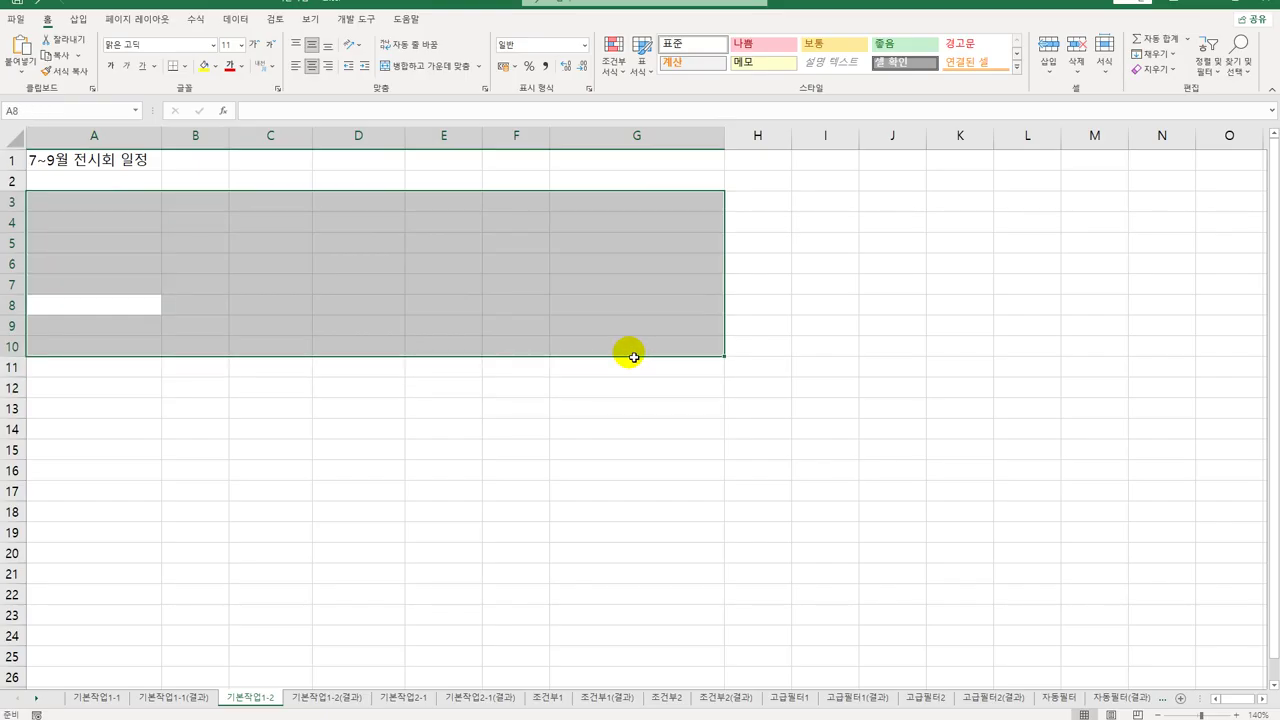
key(Return)
key(Return)
key(Return)
key(Return)
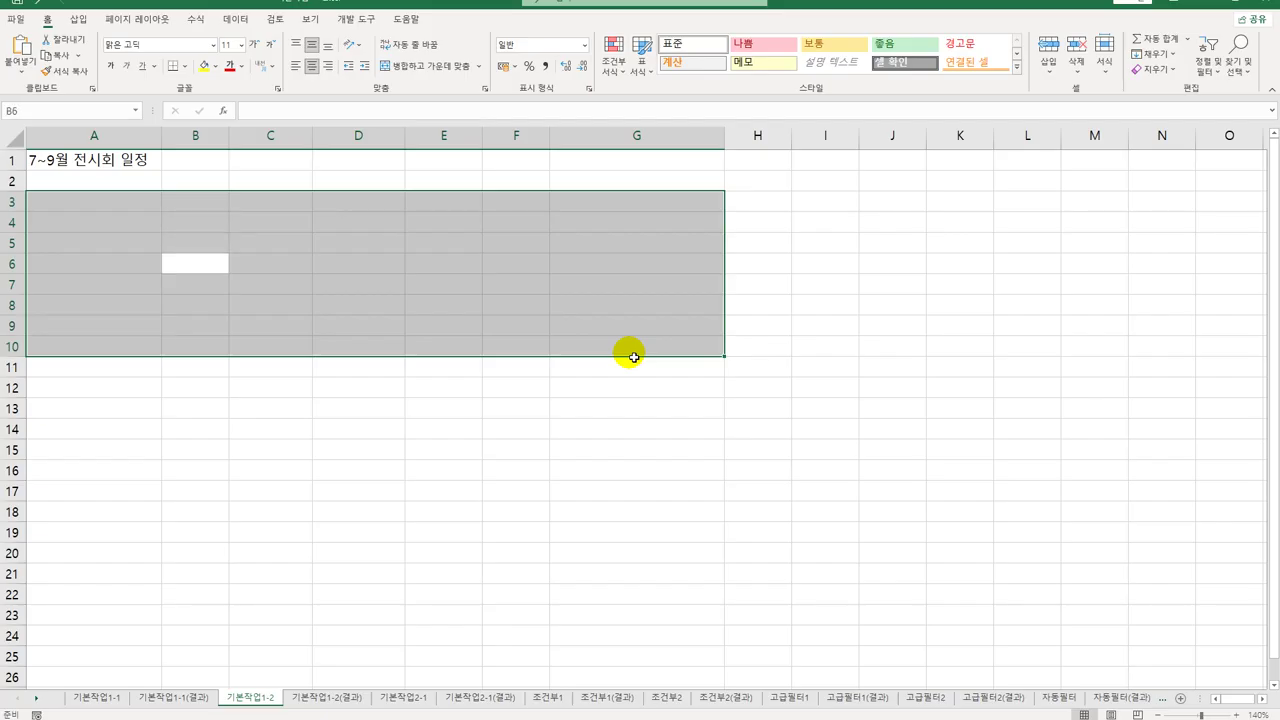
- Move the active cell backward through the selected range from column B up into column A, and clear the range selection
key(shift+Return)
key(shift+Return)
key(shift+Return)
key(shift+Return)
key(shift+Return)
key(shift+Return)
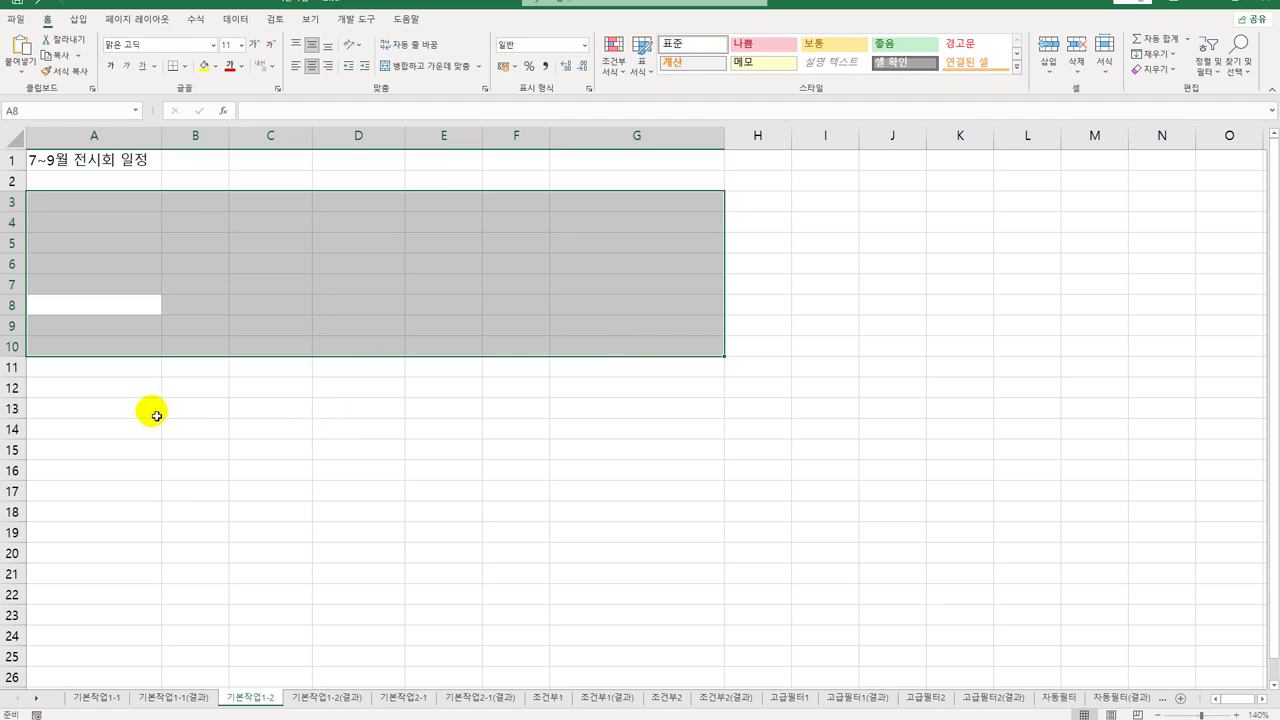
click(129, 404)
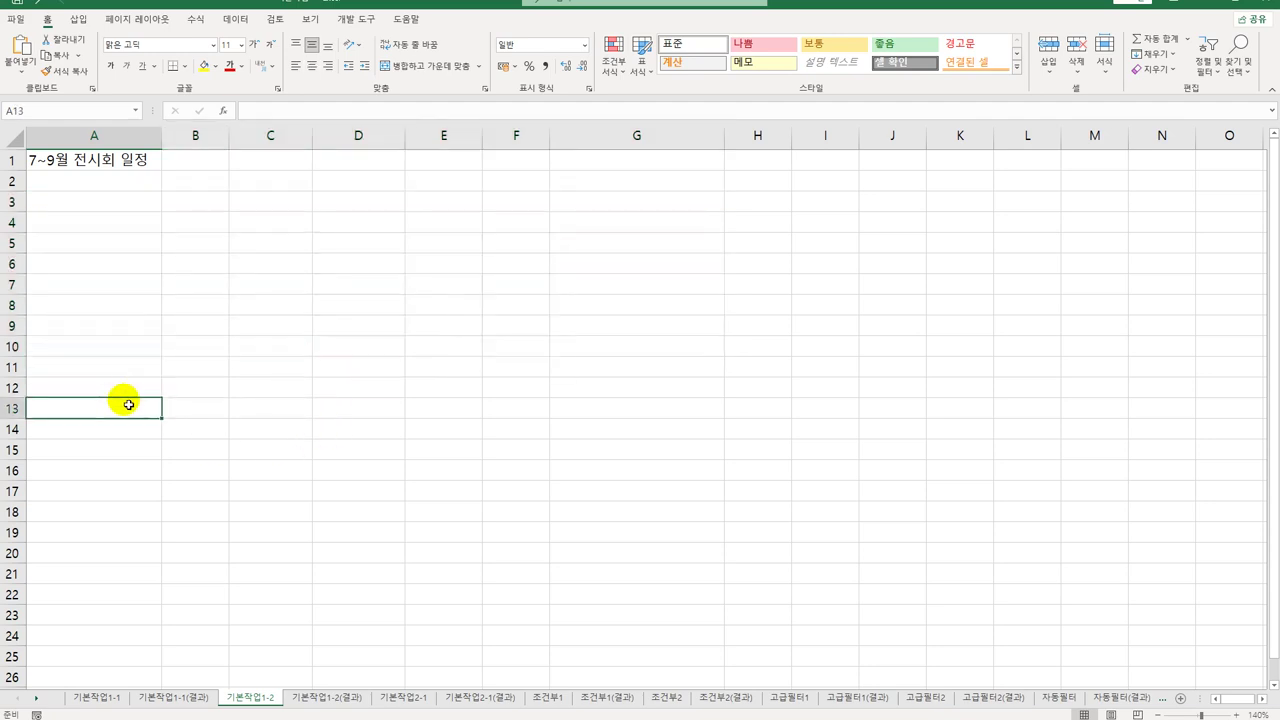
- Enter 0123 as a plain number in cell A5
double_click(146, 255)
text(0123)
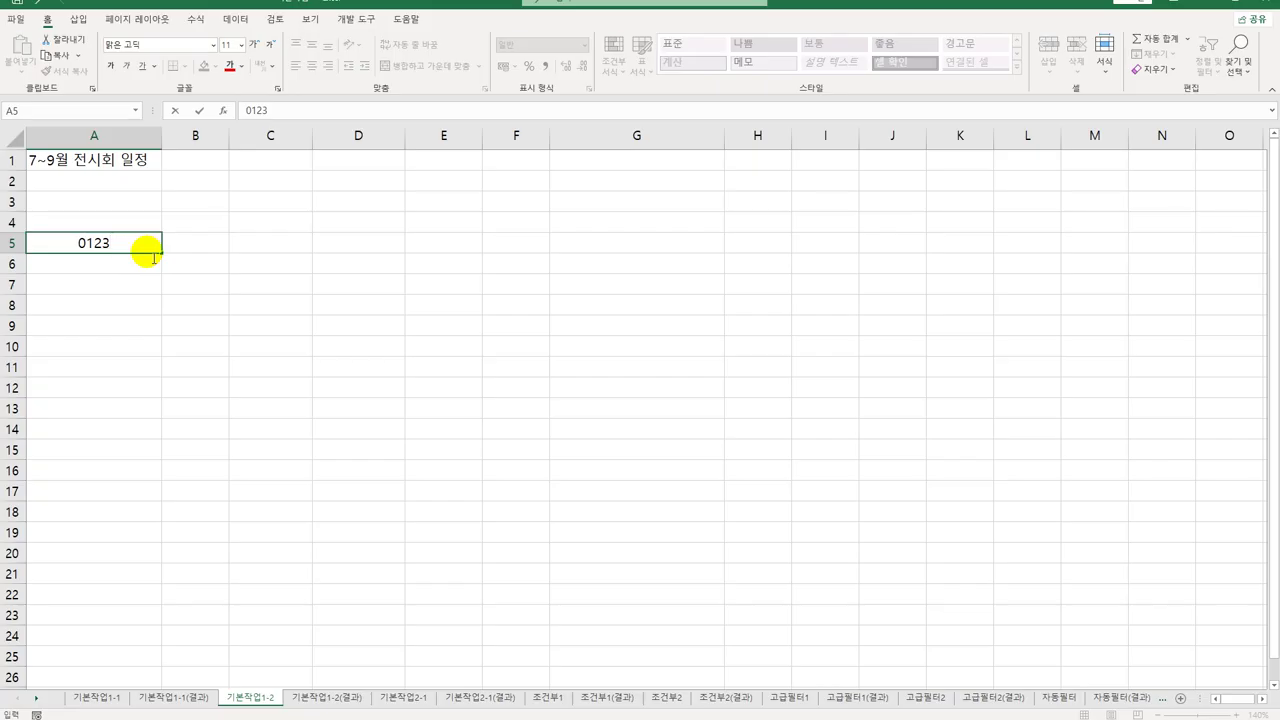
key(Return)
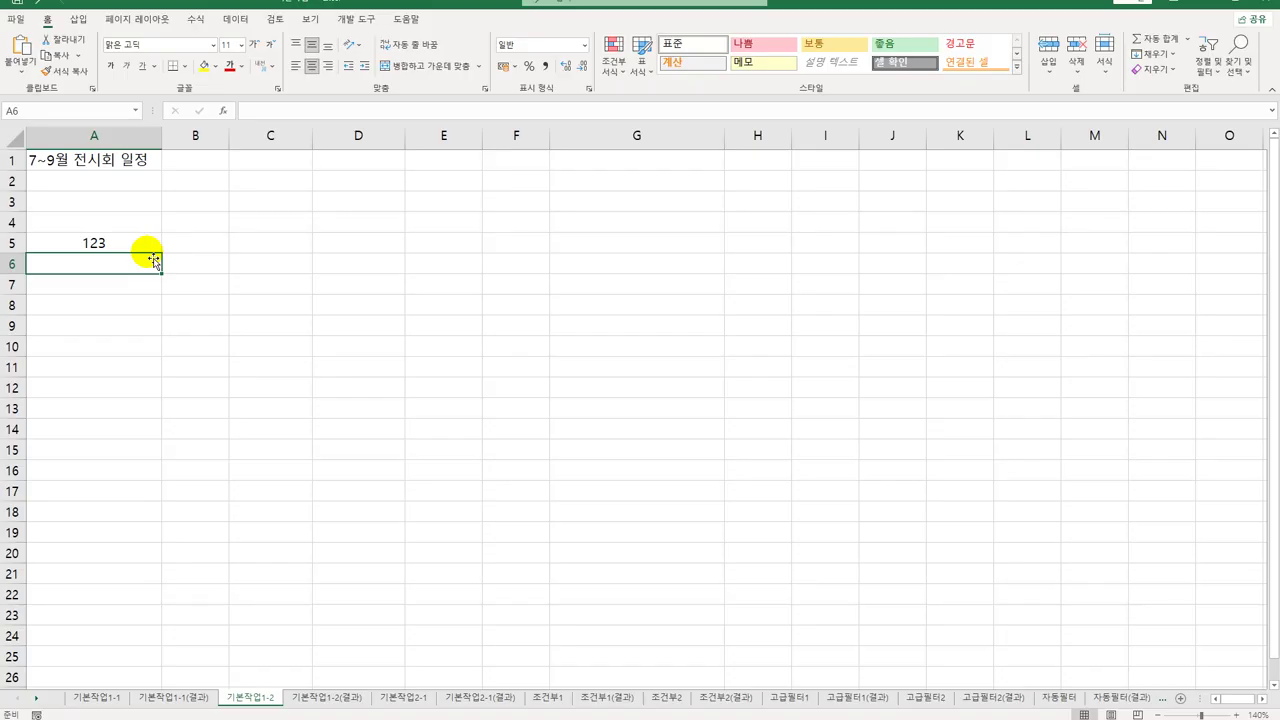
- Enter '0123 in cell A6 as text with a leading apostrophe, and inspect the cell's stored content
text(')
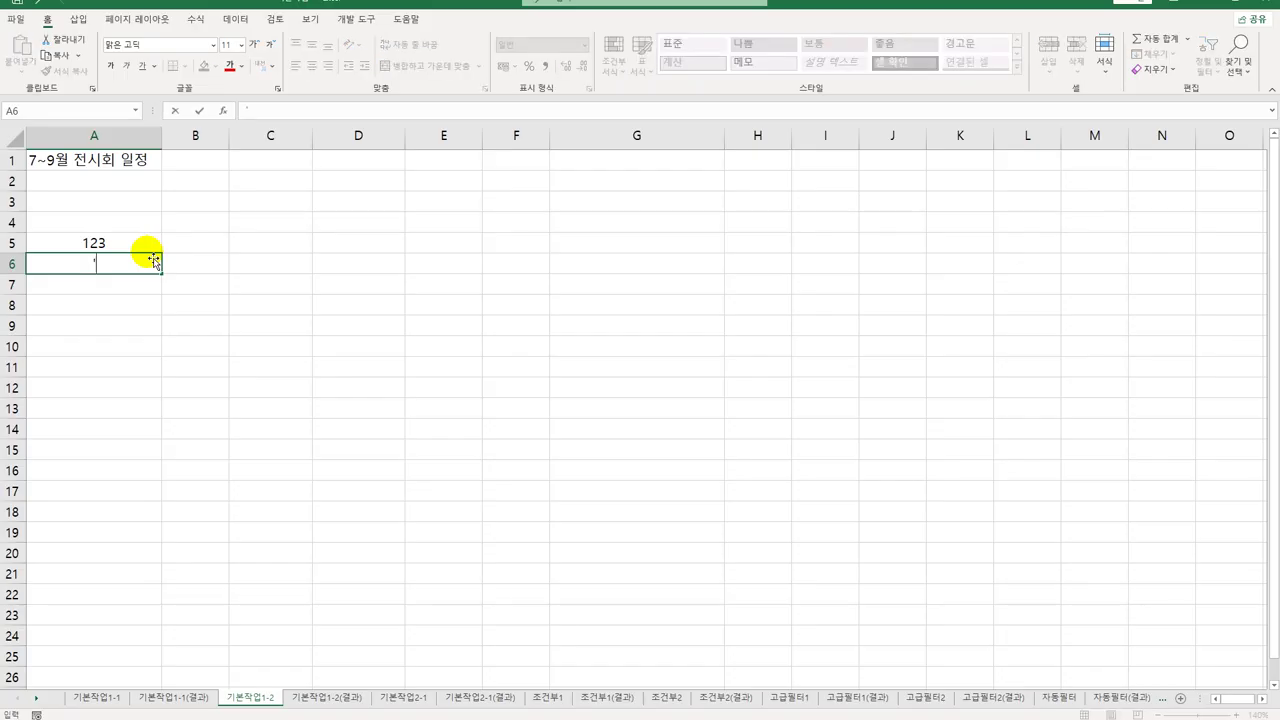
text(0123)
key(Return)
click(130, 262)
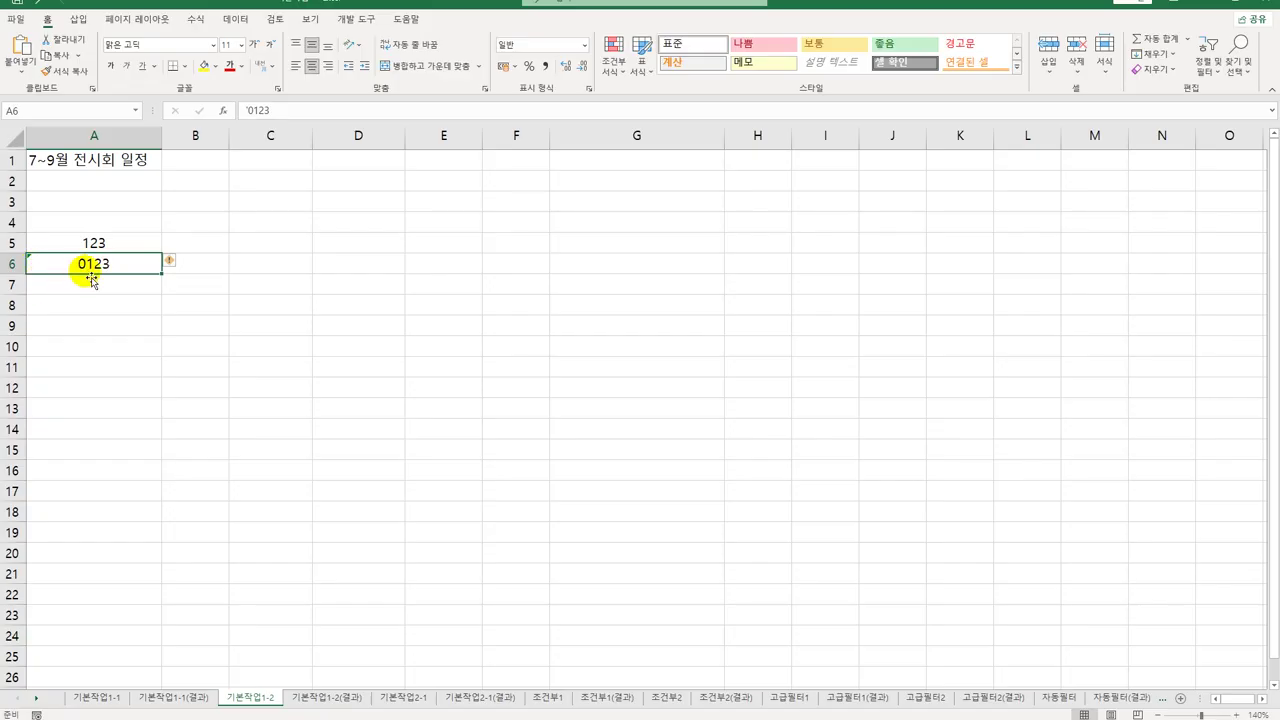
double_click(86, 263)
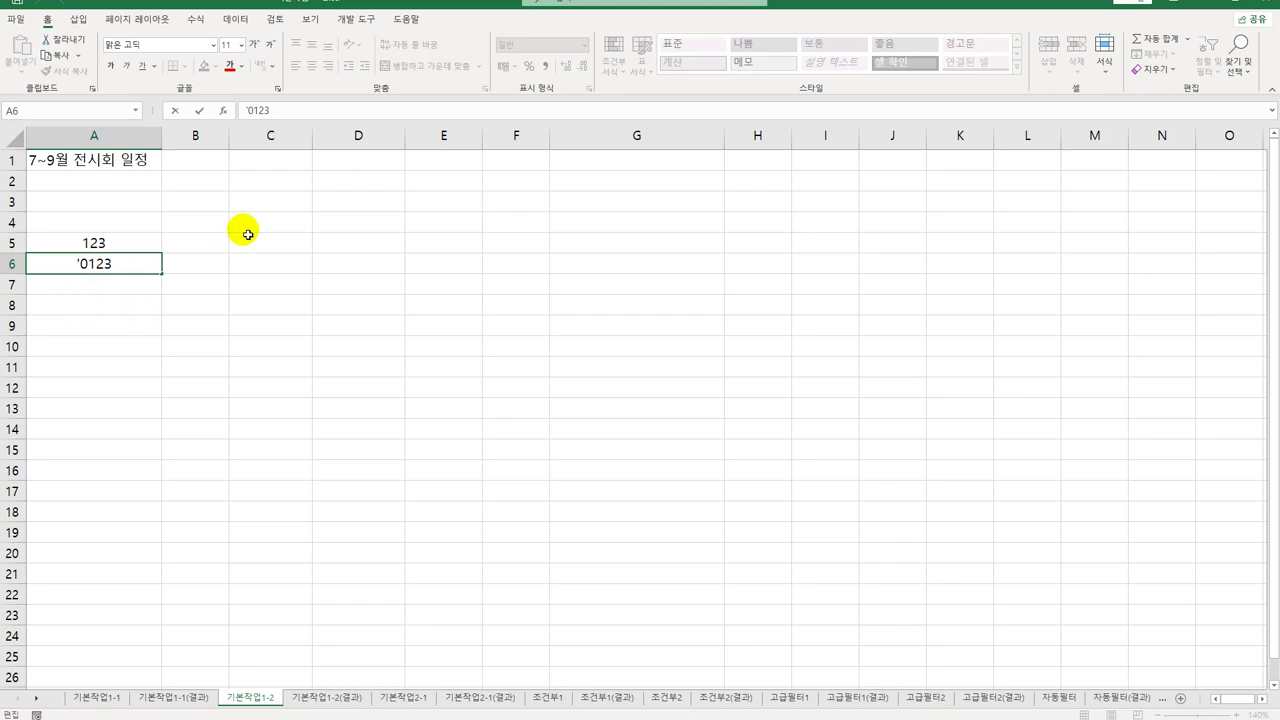
click(200, 262)
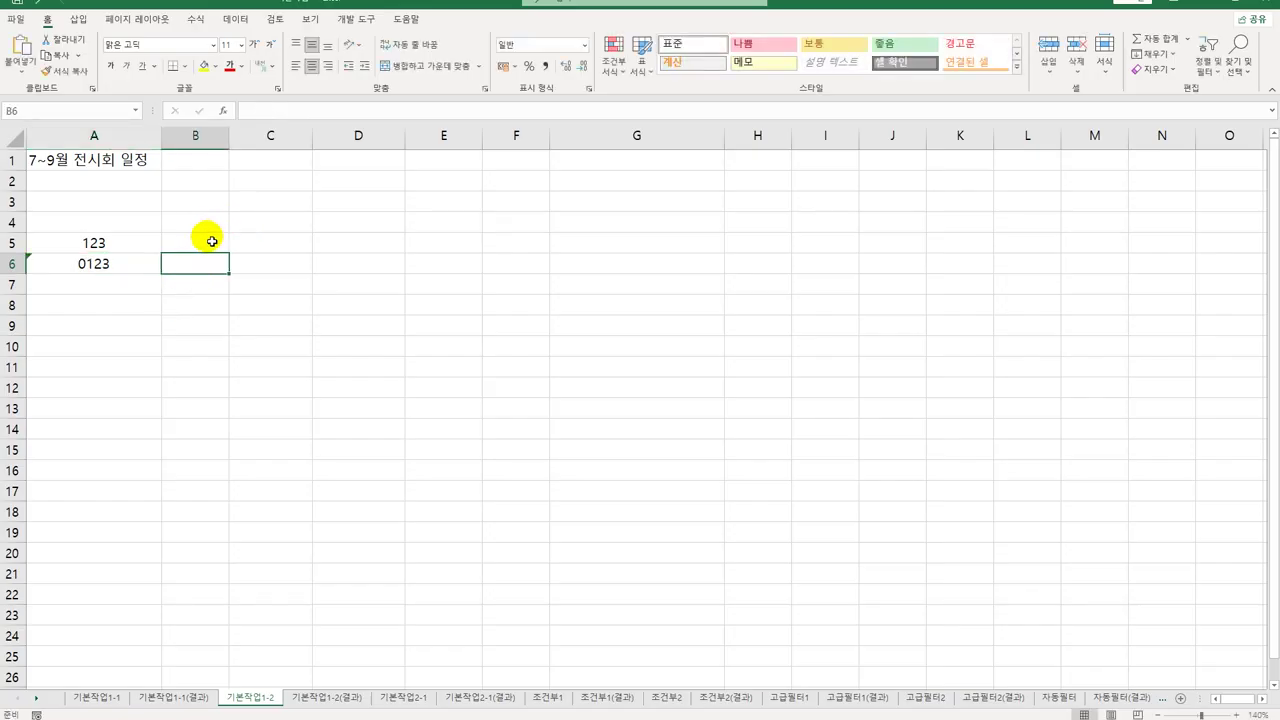
- Enter 두줄 and 입력 on two separate lines within cell B5
click(211, 244)
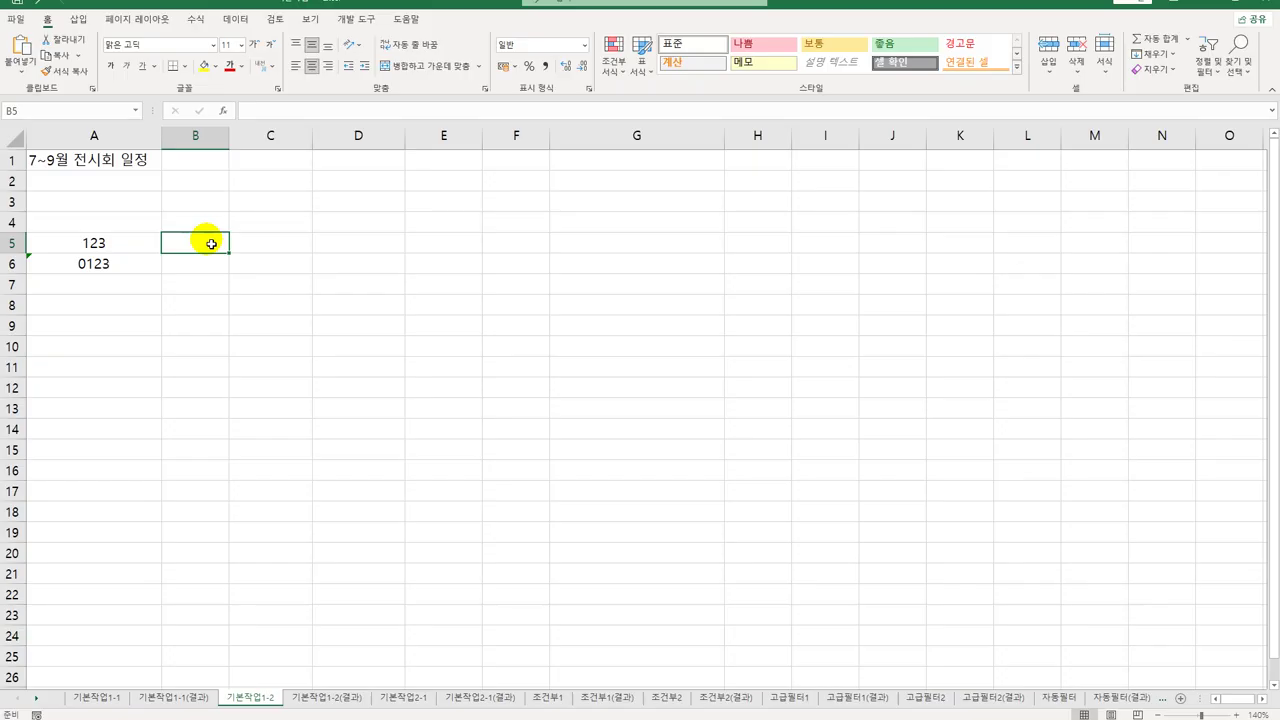
text(ENF)
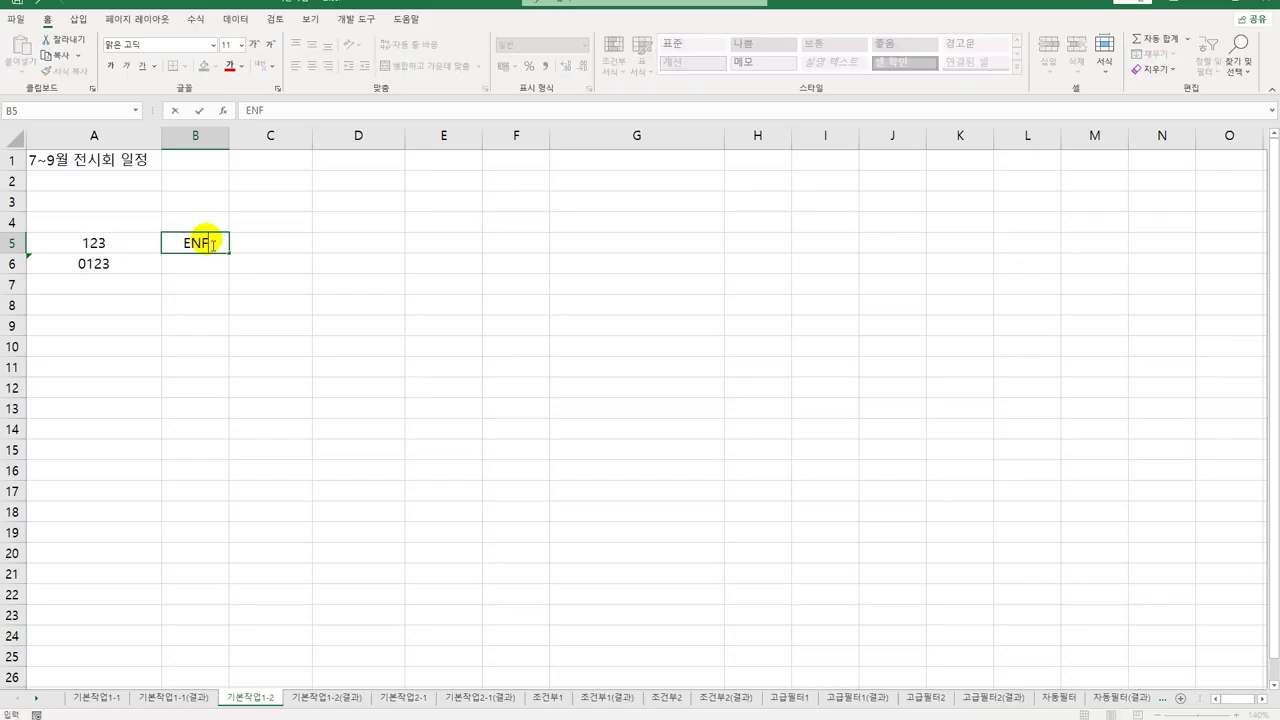
key(BackSpace)
key(BackSpace)
key(BackSpace)
text(두줄)
key(alt+Return)
text(입력)
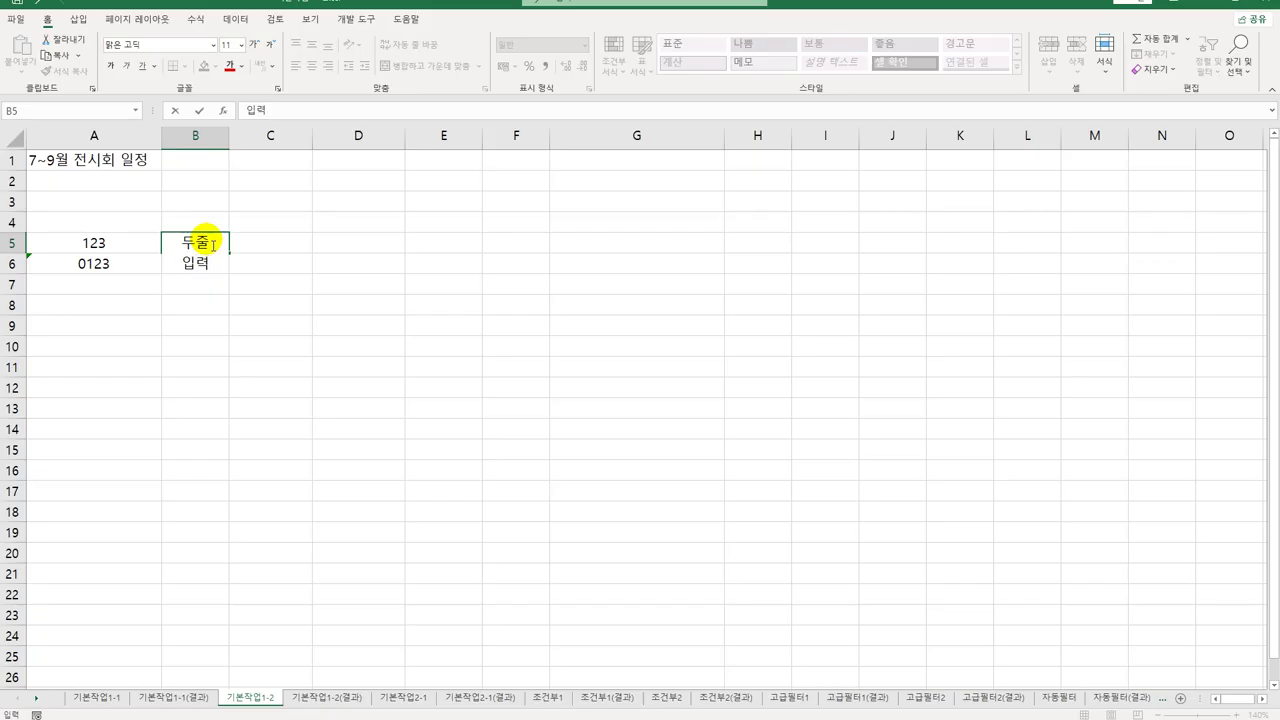
key(Return)
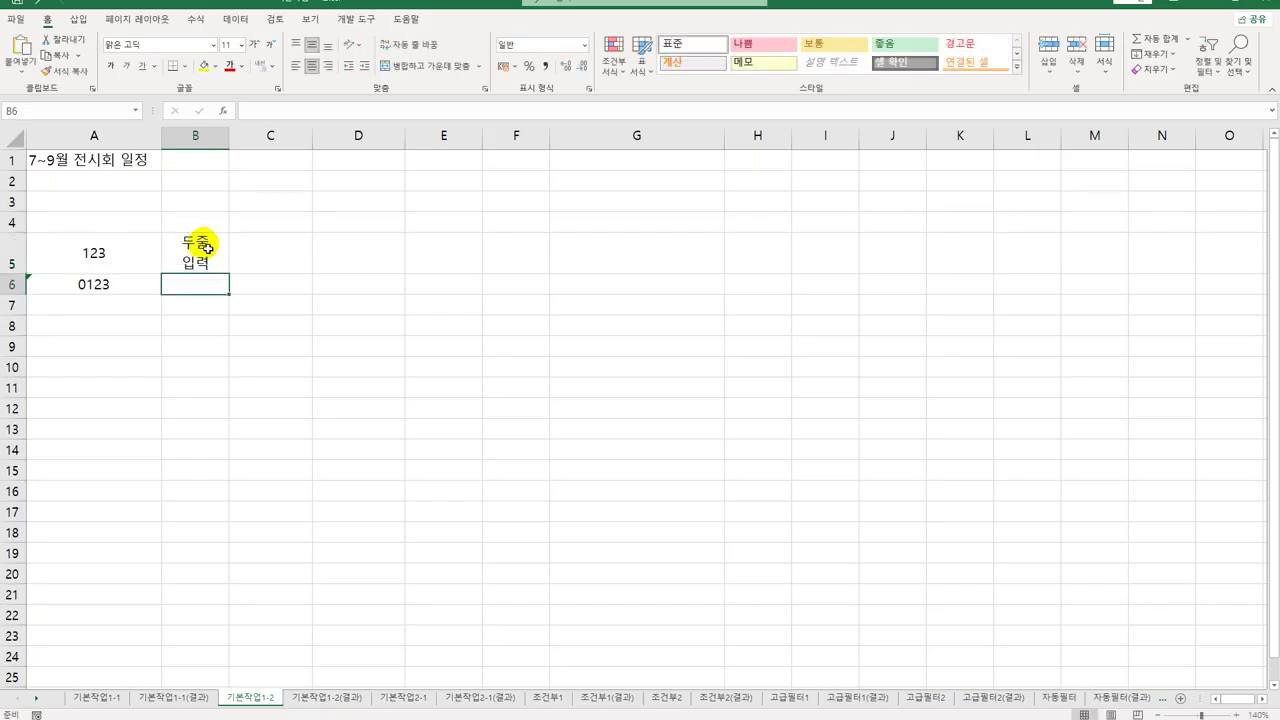
click(220, 244)
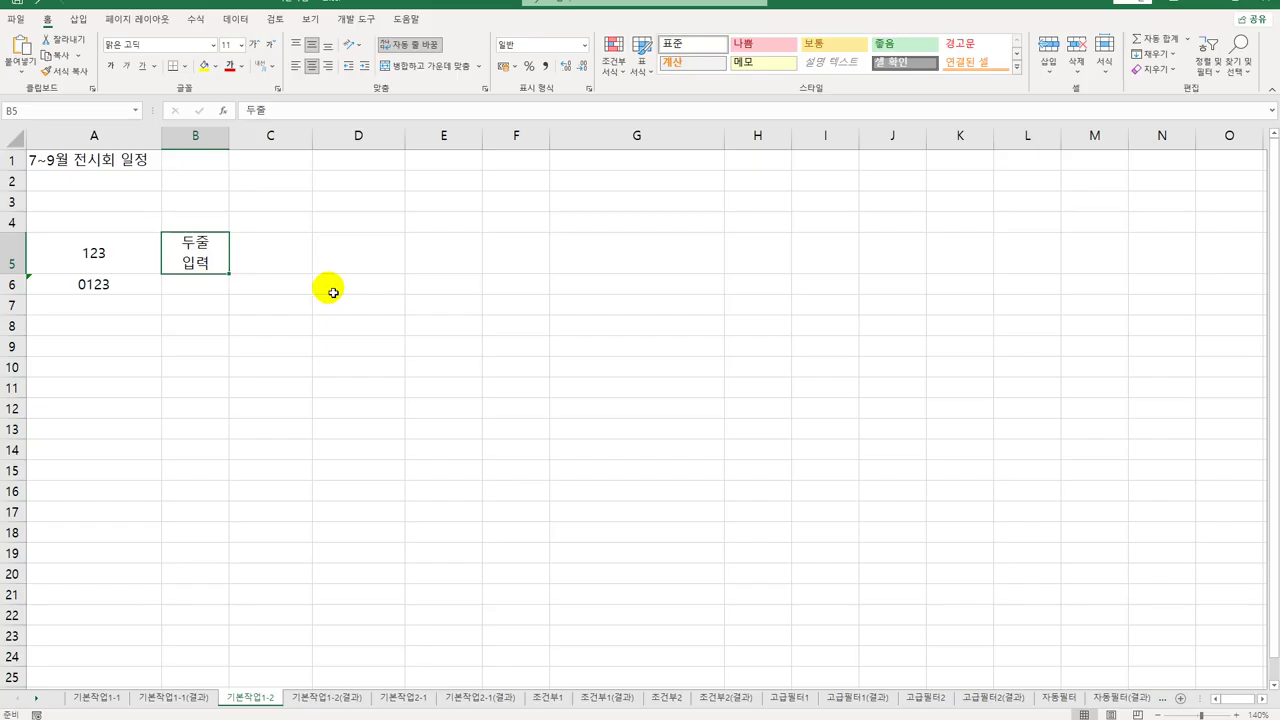
- Review the finished tables on sheets 기본작업1-1(결과) and 기본작업1-2(결과), ending at the last 주관 entry
click(322, 697)
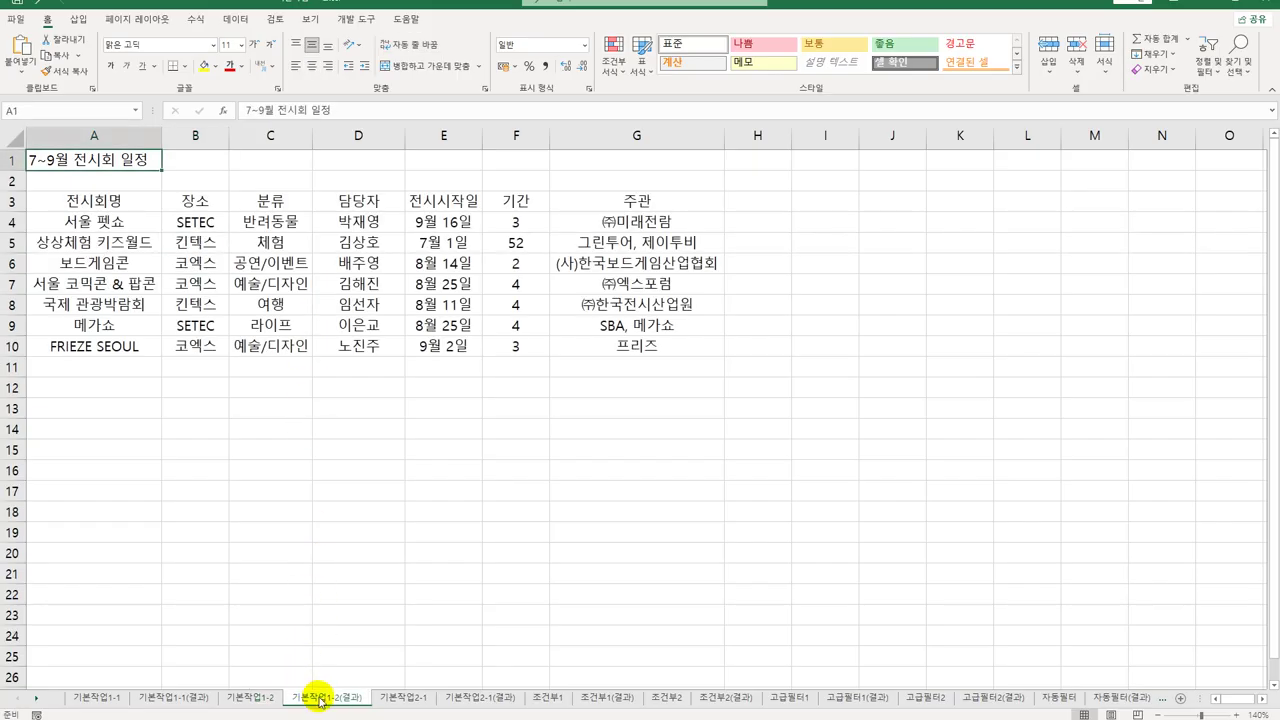
click(175, 697)
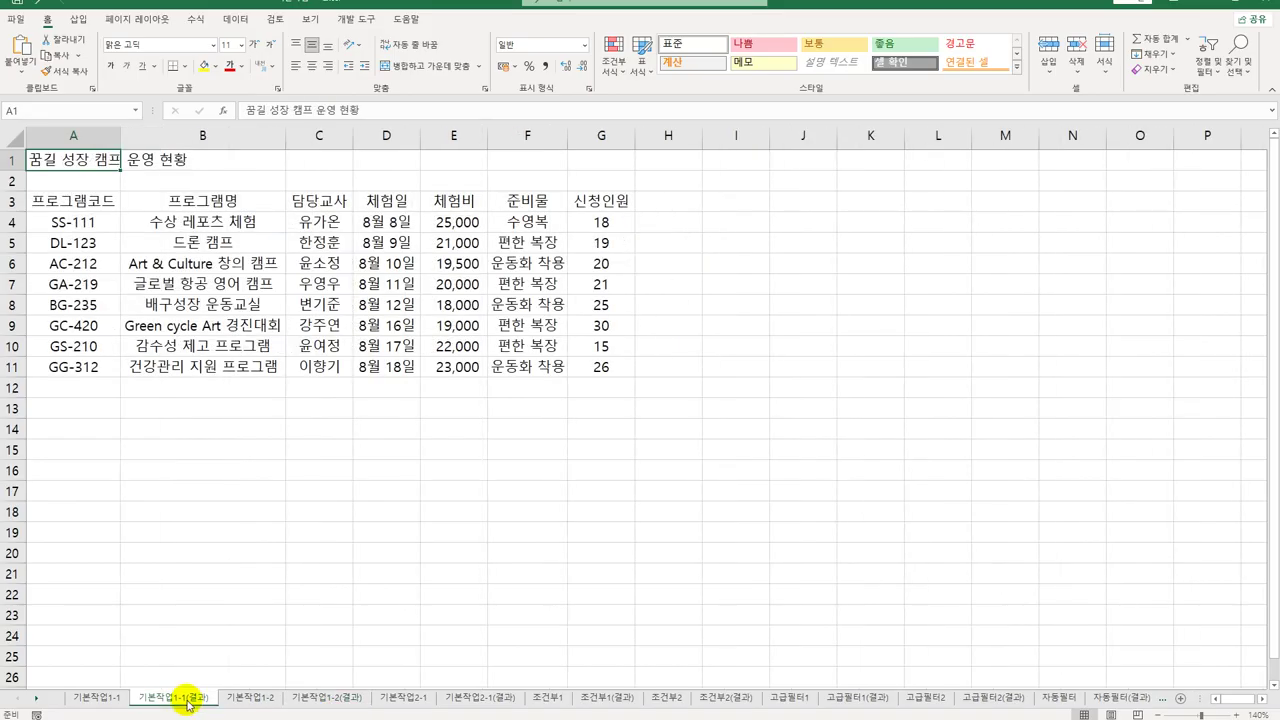
click(323, 699)
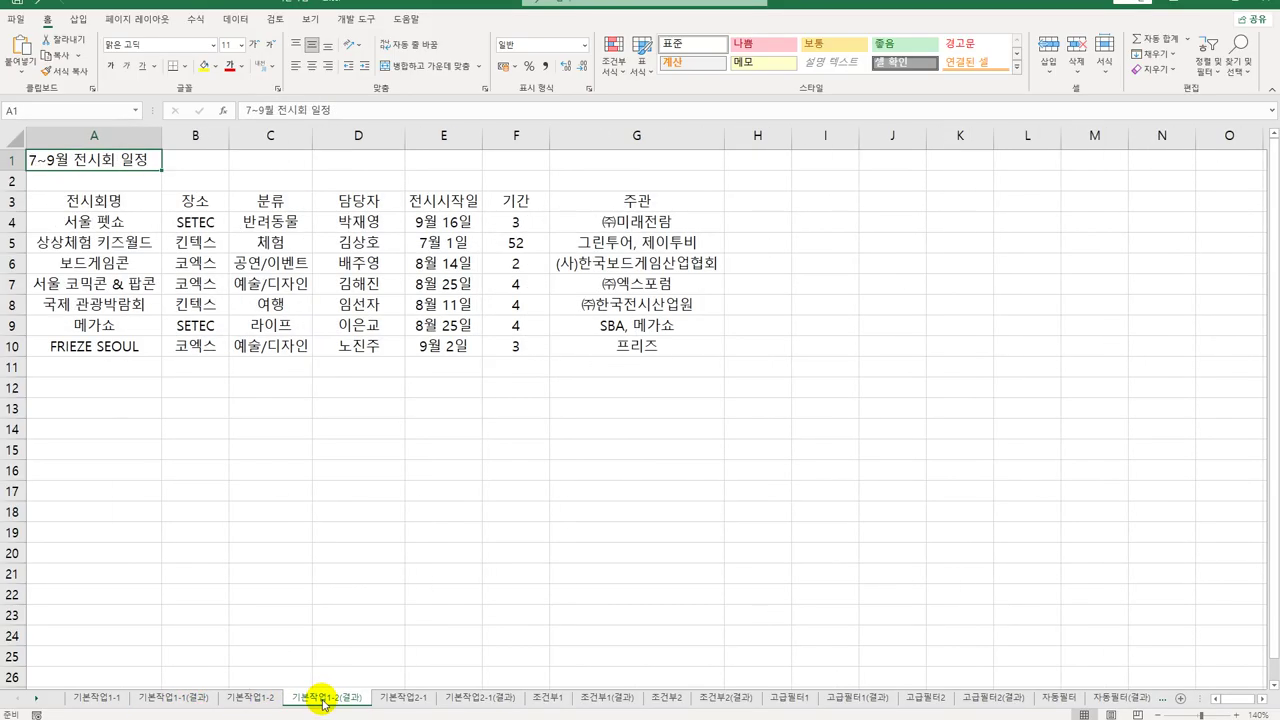
click(622, 350)
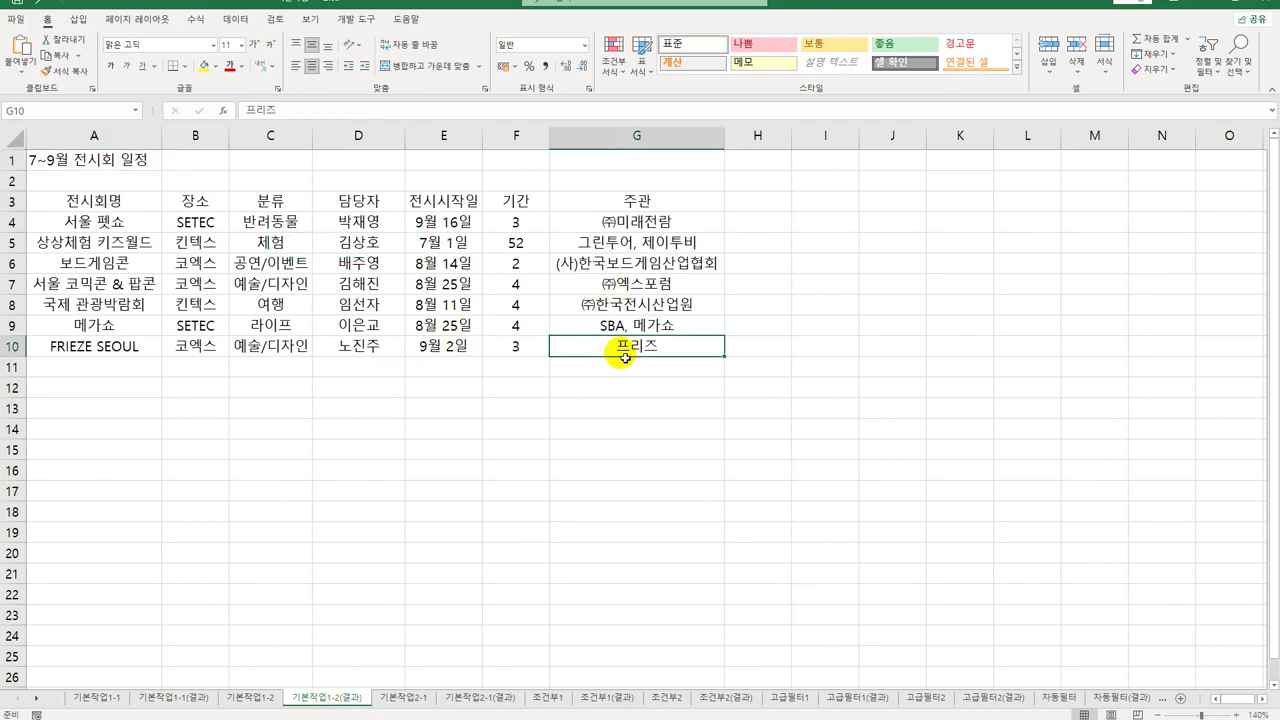